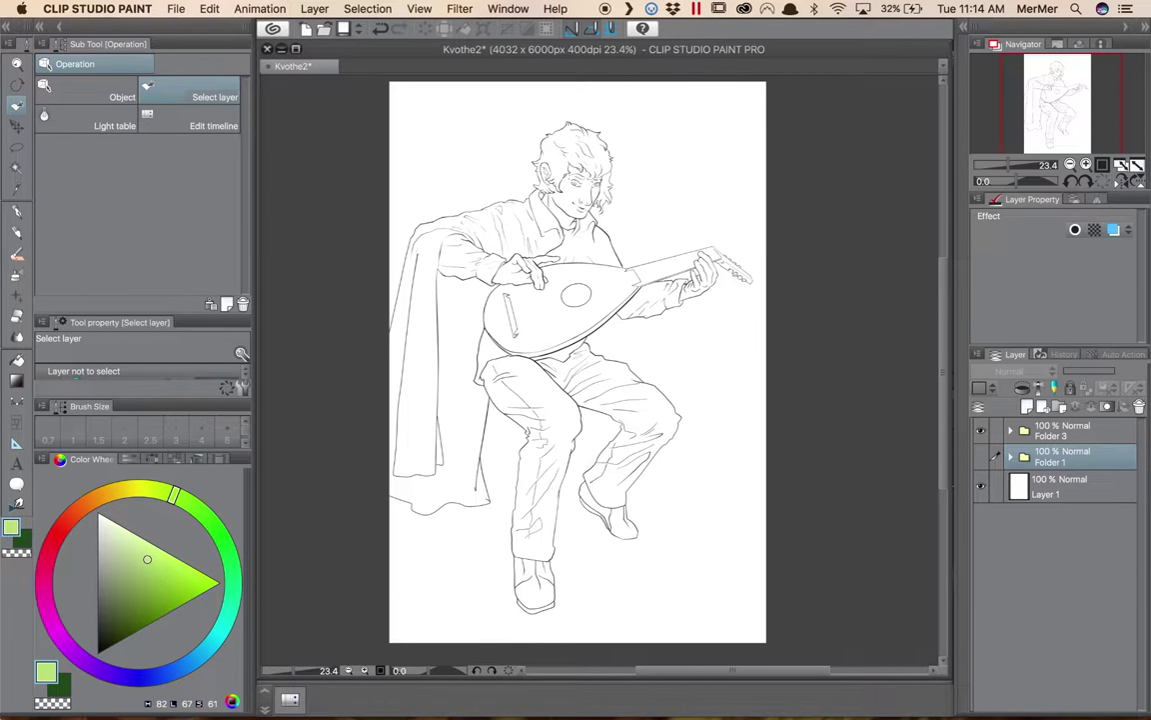
Step: Show Folder 1's colour flats, zoom in on the lute player's head, then centre the whole figure
click(981, 457)
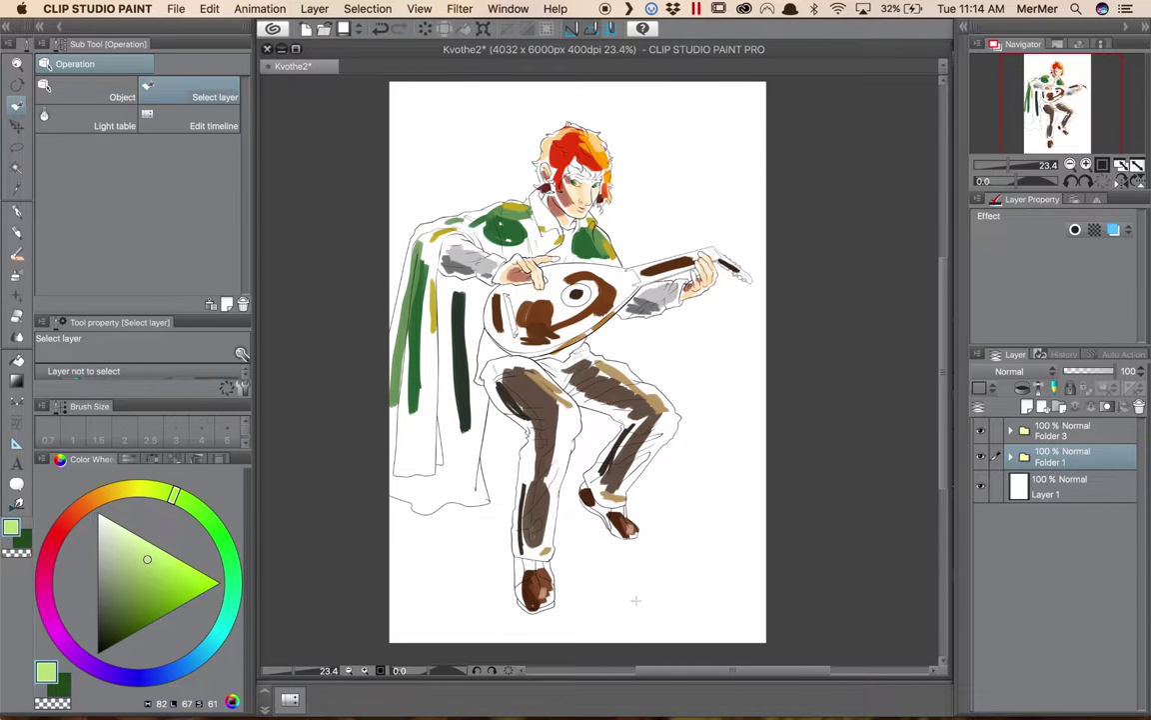
scroll(549, 276, up, 5)
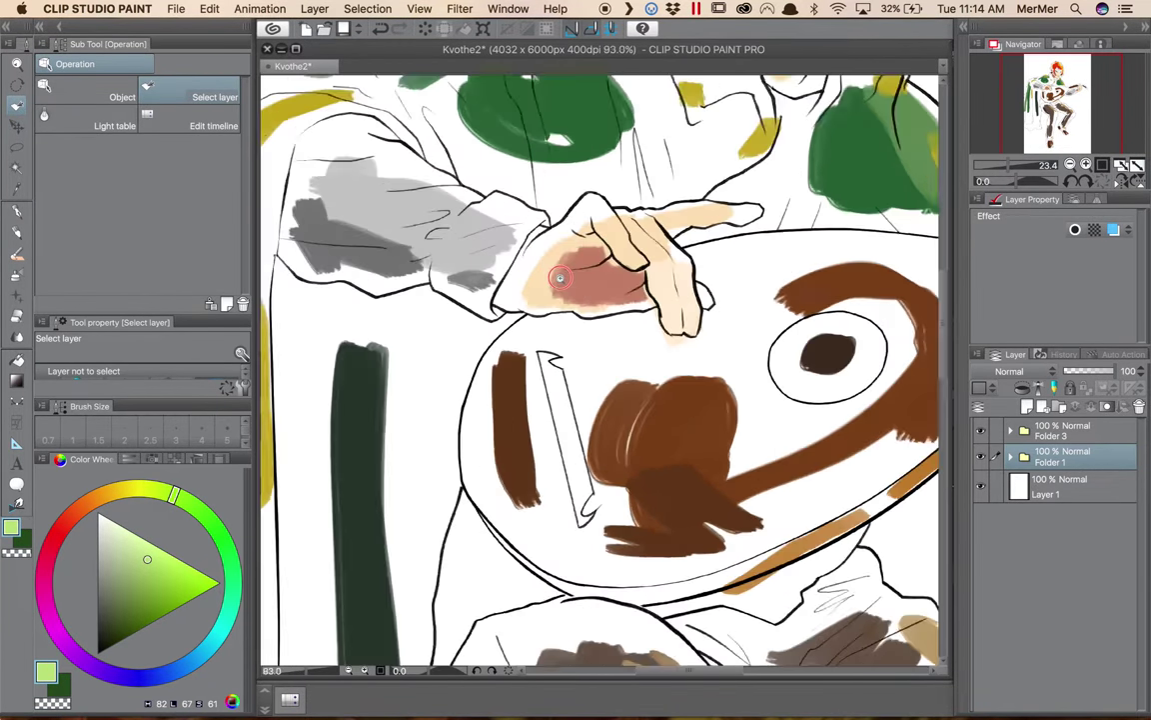
scroll(550, 276, down, 3)
drag(546, 216, 575, 382)
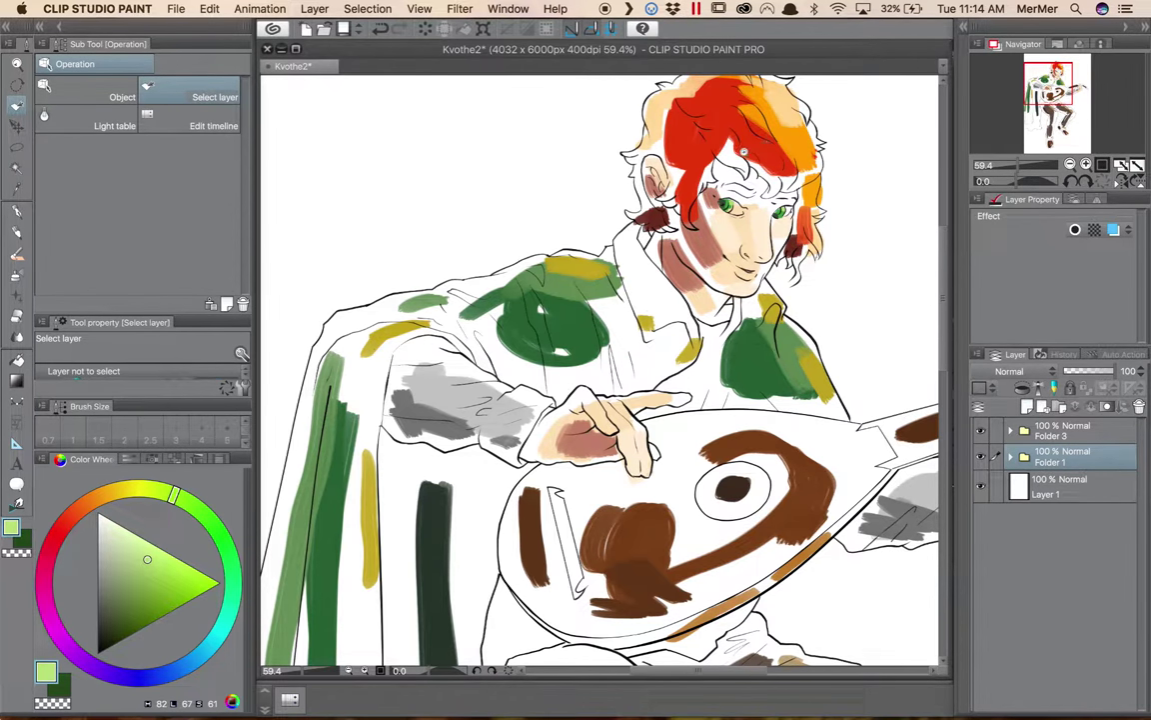
scroll(719, 160, up, 5)
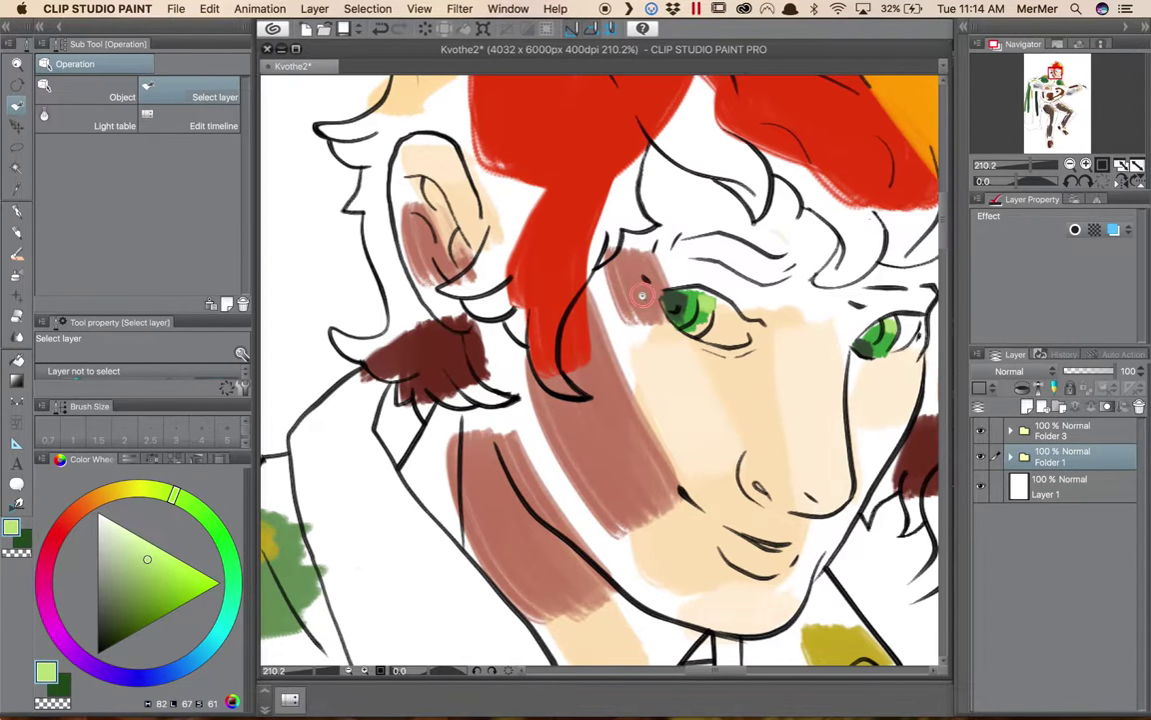
scroll(620, 292, down, 6)
scroll(553, 270, down, 1)
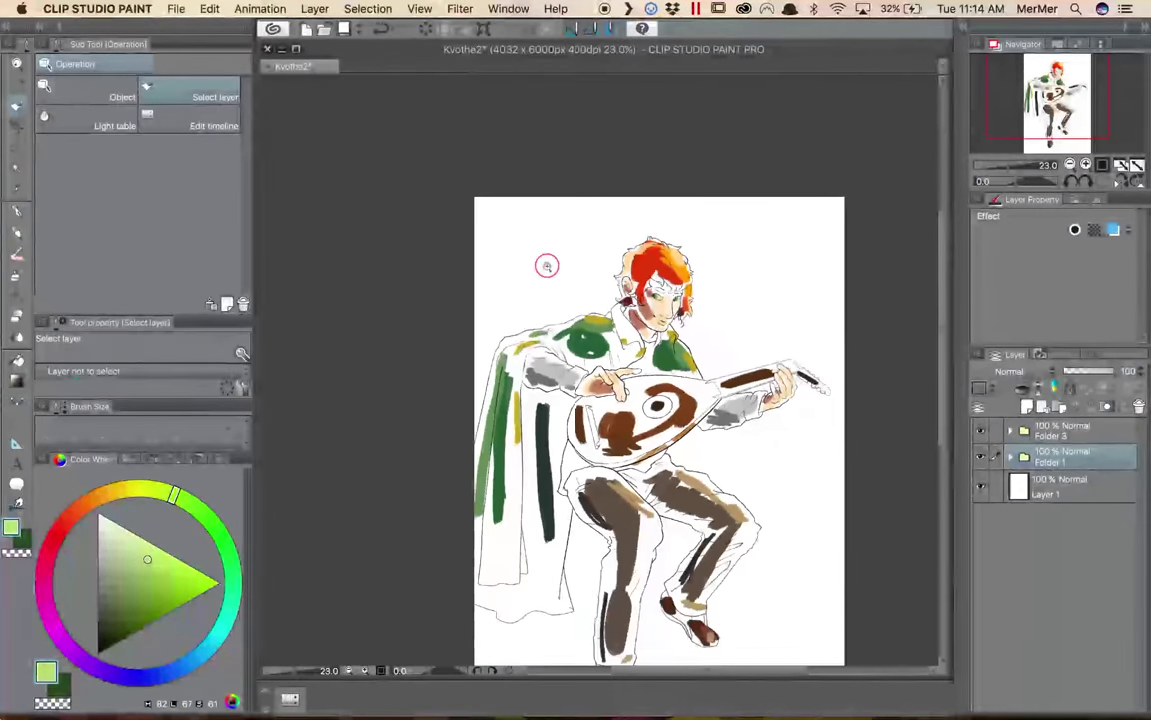
drag(548, 262, 525, 231)
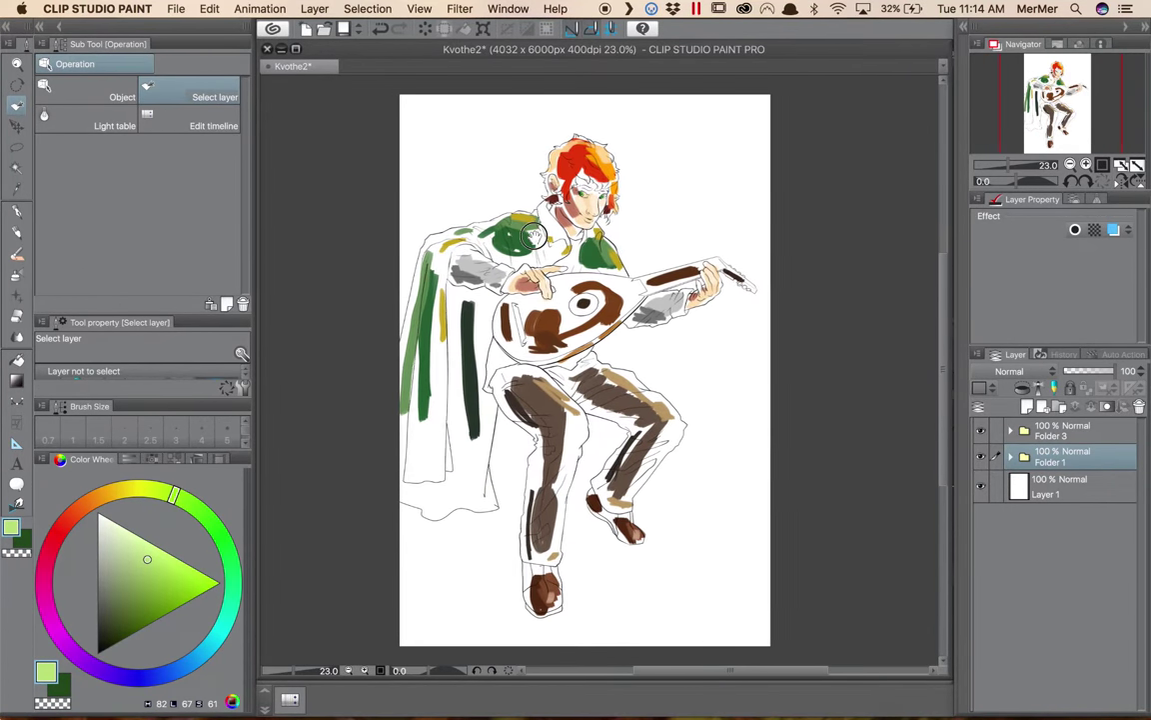
Step: Expand Folder 3 and briefly hide, then restore, line-art Layers 4, 5 and 9
click(1011, 431)
click(982, 461)
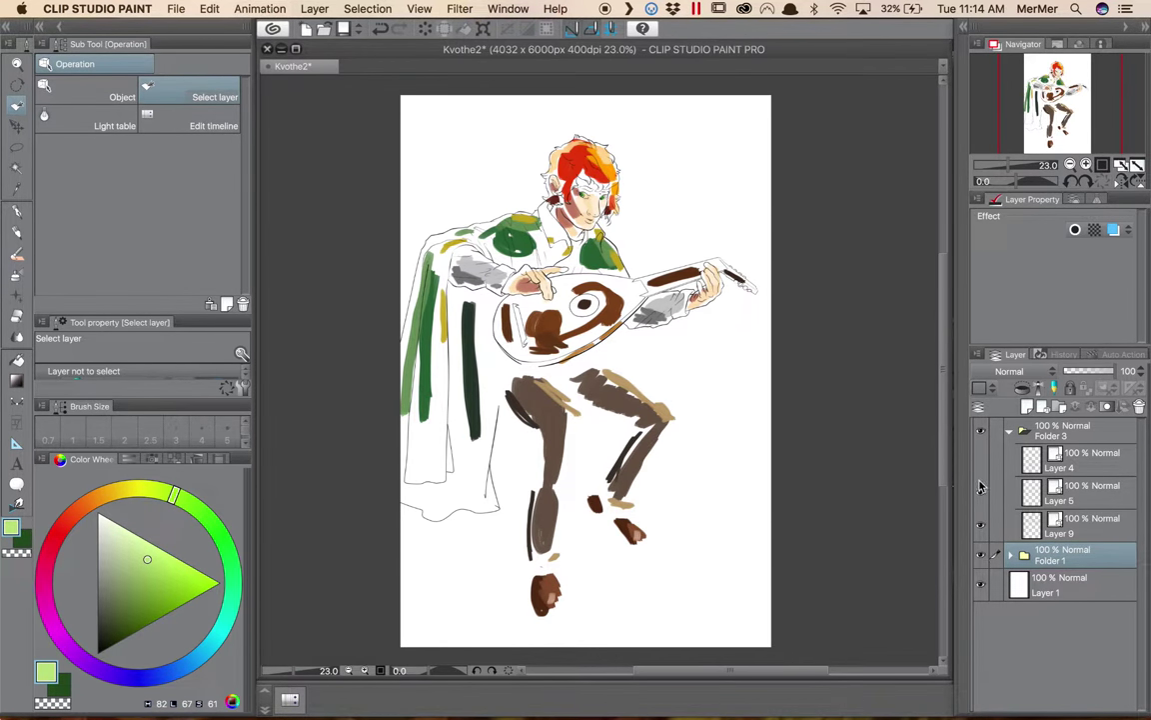
click(980, 491)
click(980, 525)
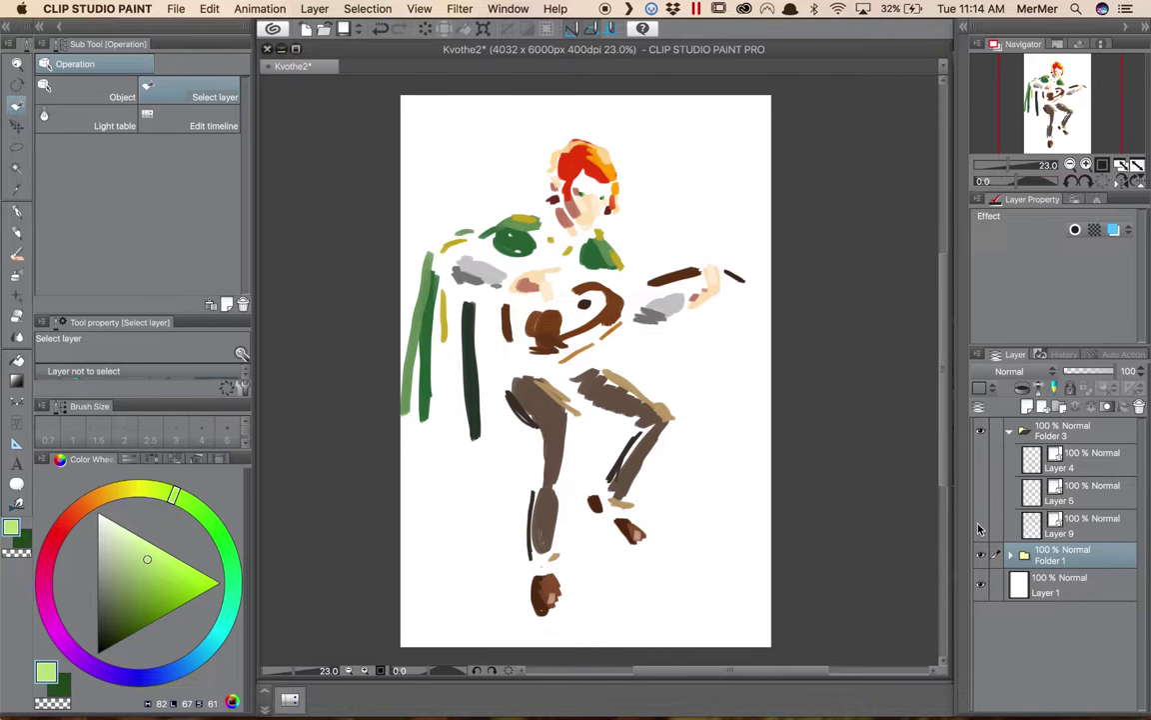
click(980, 525)
click(980, 492)
click(982, 461)
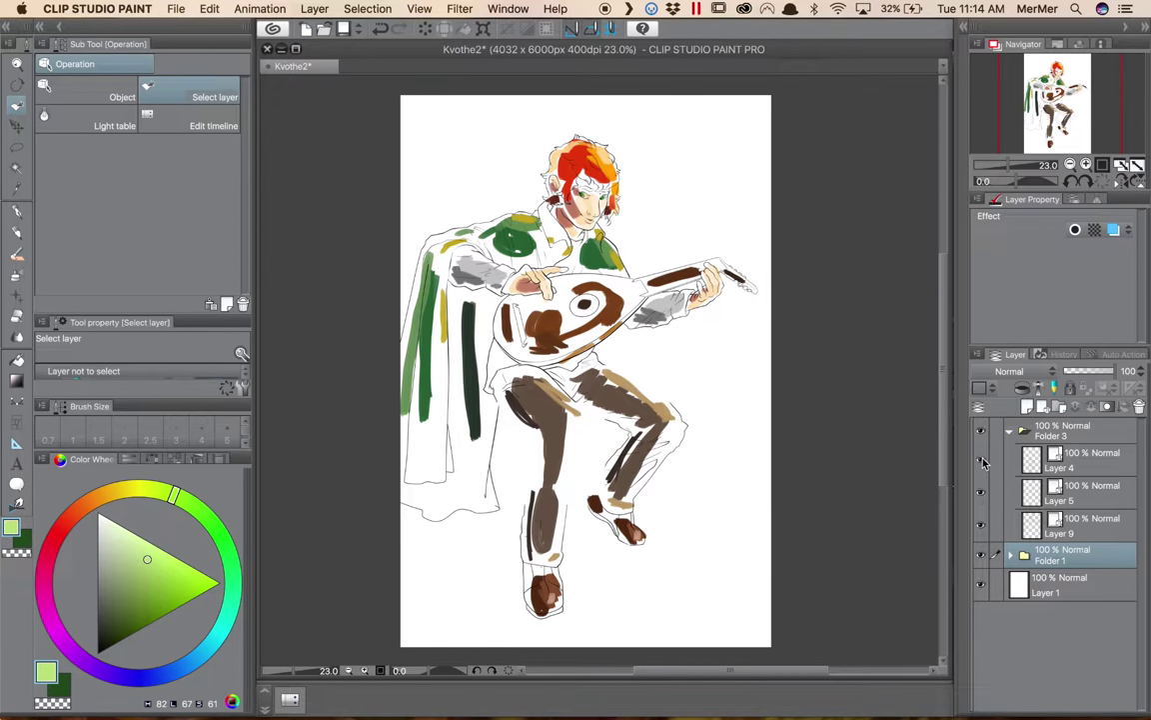
Step: Hide the white paper background and Folder 1's colour flats, then collapse and select Folder 3
click(983, 589)
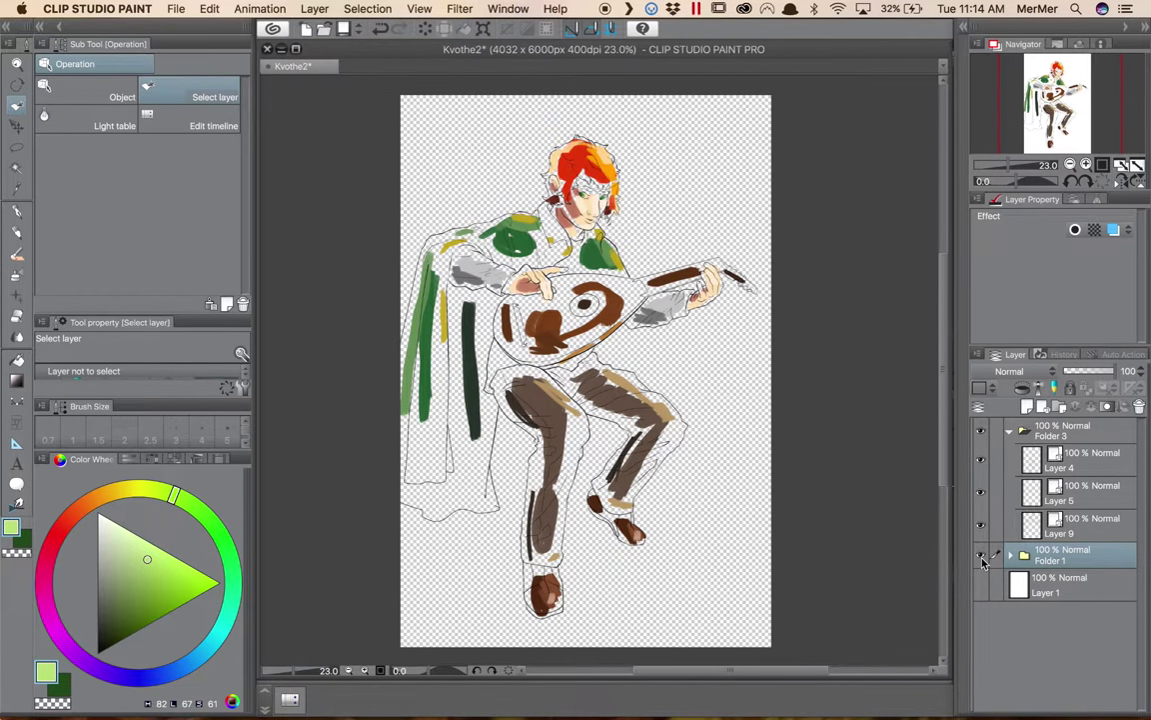
click(983, 560)
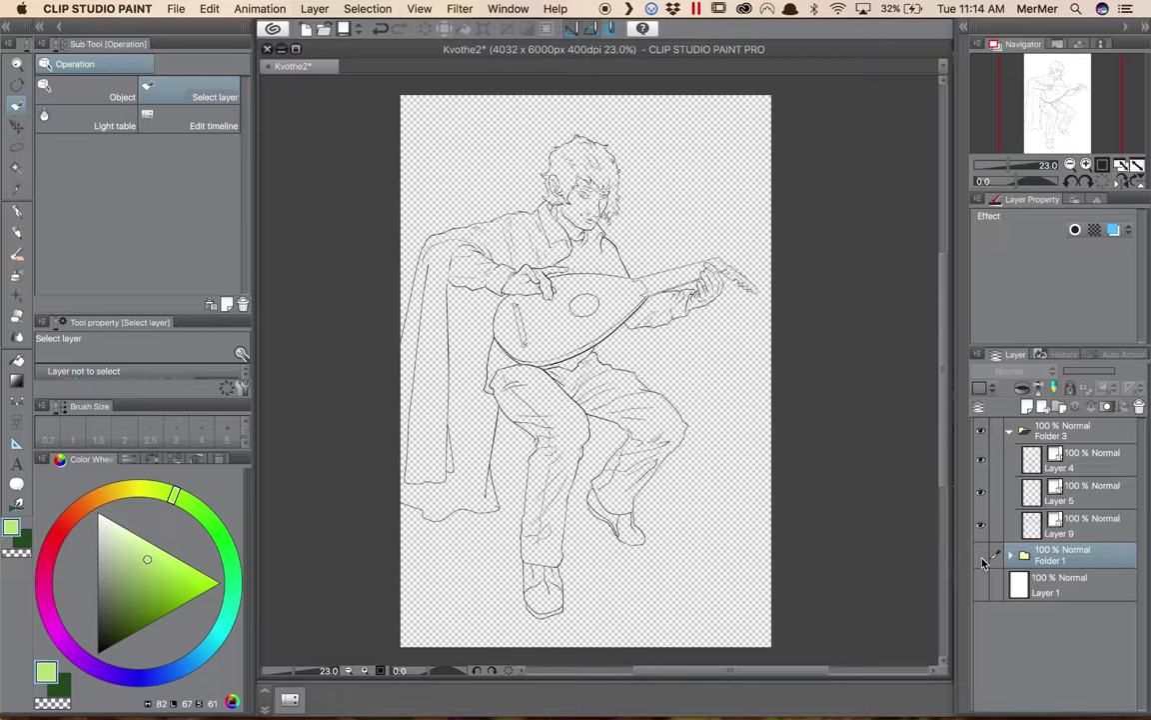
click(1011, 430)
click(1052, 432)
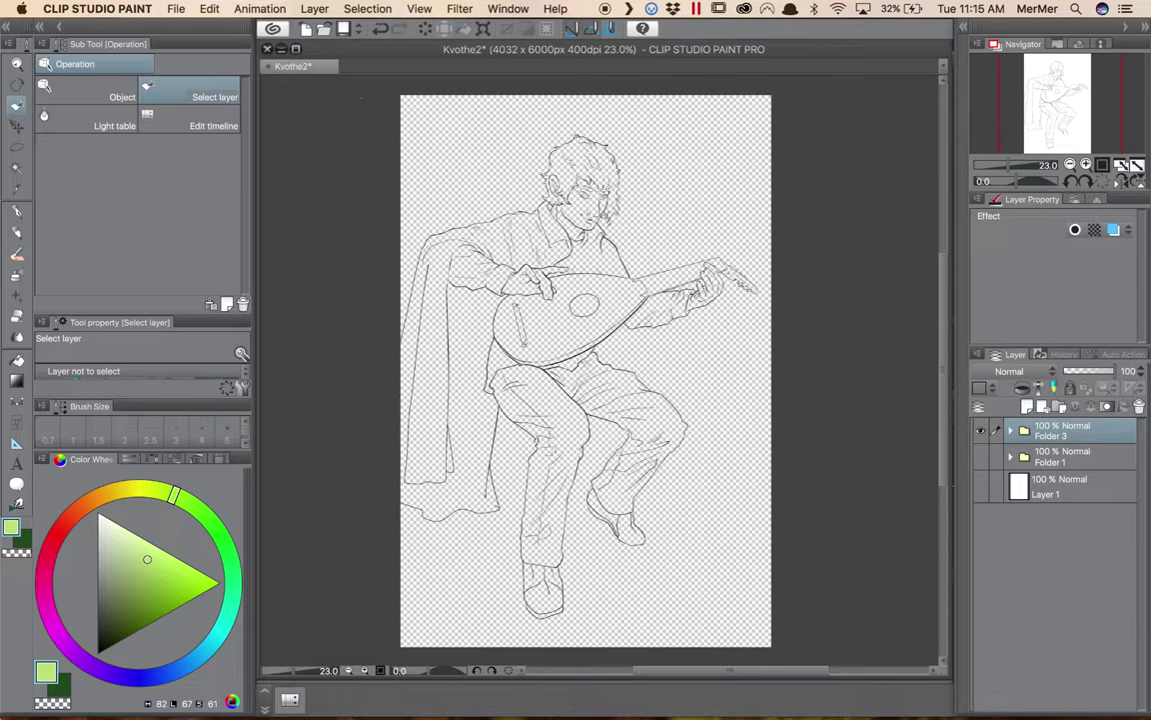
Step: Use Merge visible to new layer to create Folder 3 2, and hide Folder 3
click(322, 14)
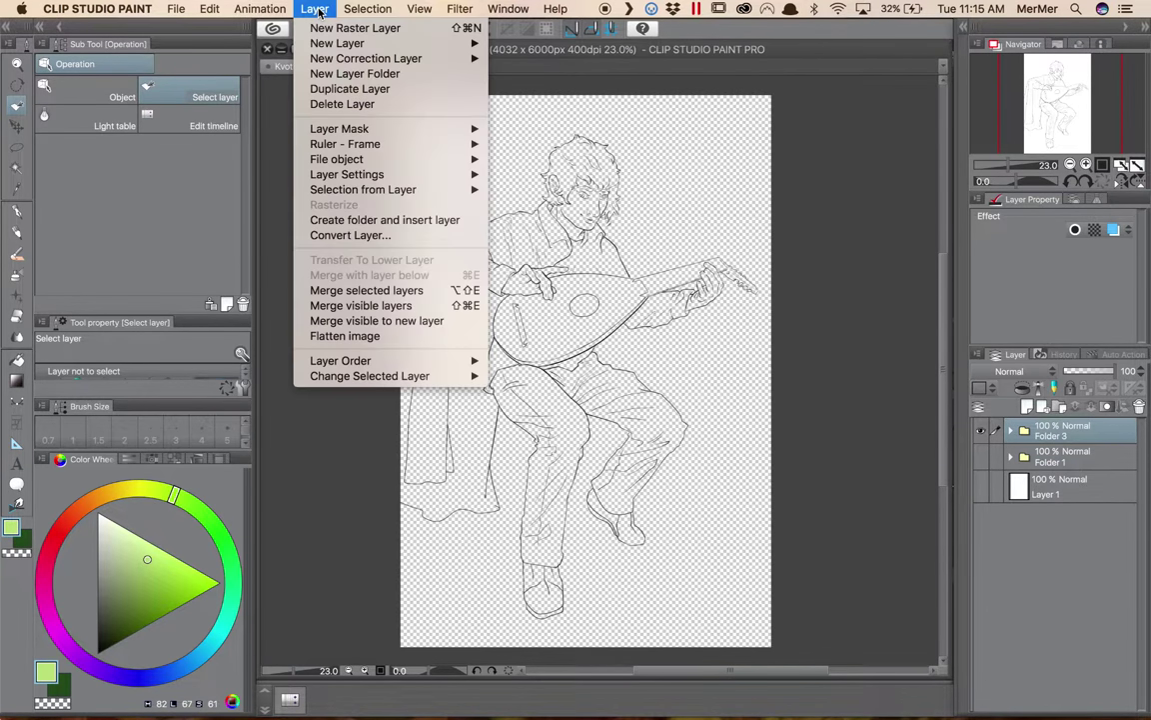
click(397, 322)
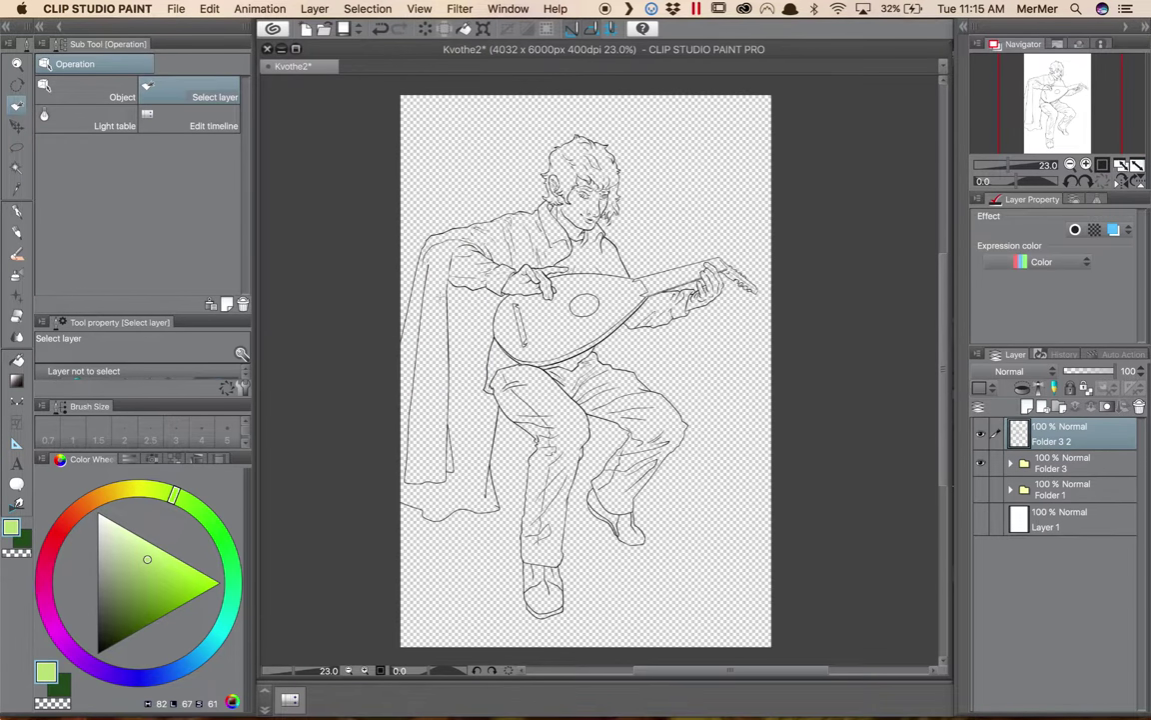
click(982, 465)
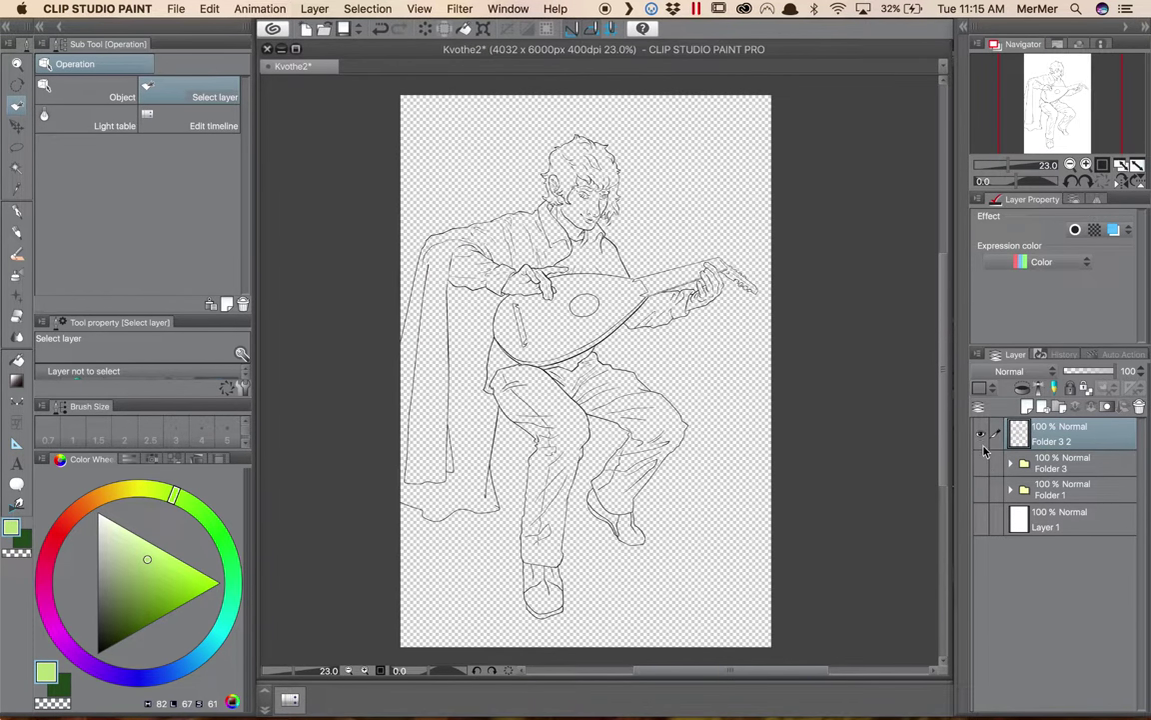
click(980, 440)
click(981, 439)
Step: Check Folder 3's contents, collapse it again, and select Folder 1
click(1011, 466)
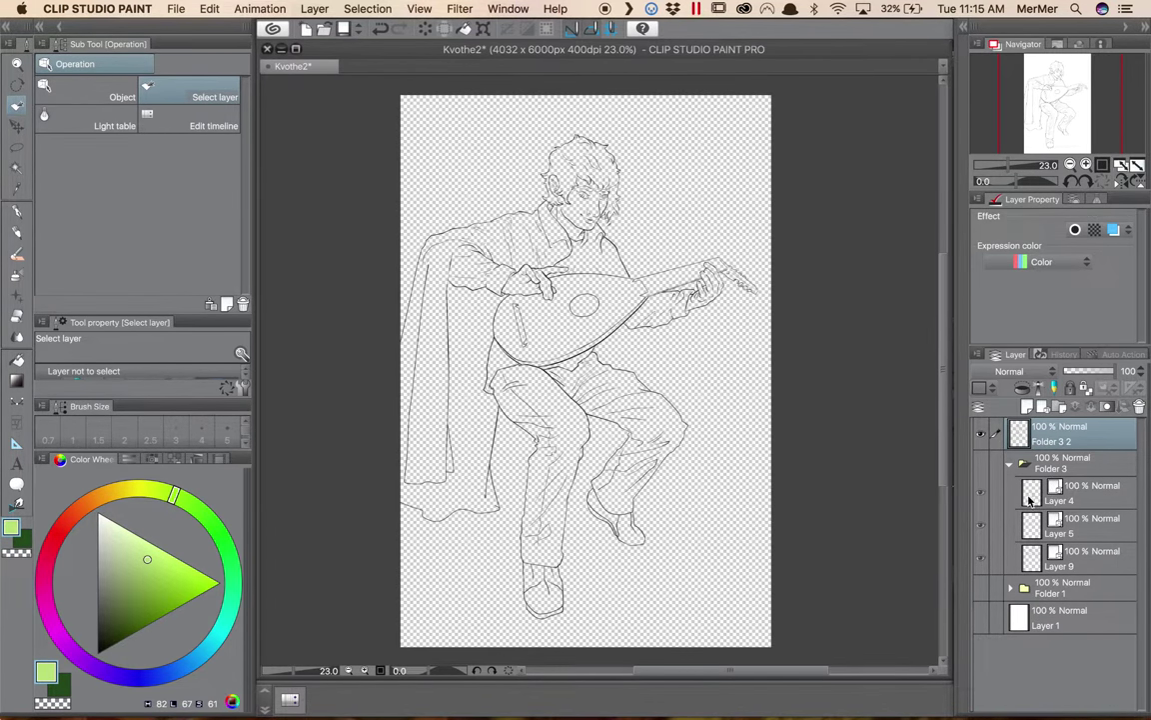
click(1011, 466)
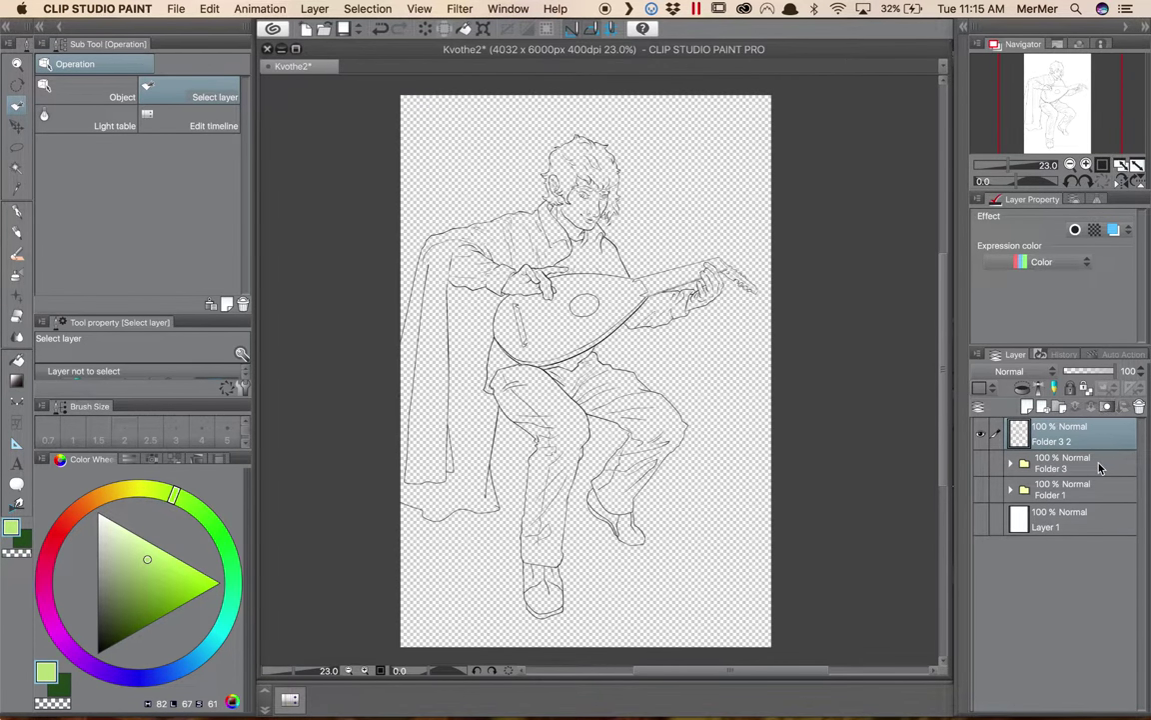
click(1070, 491)
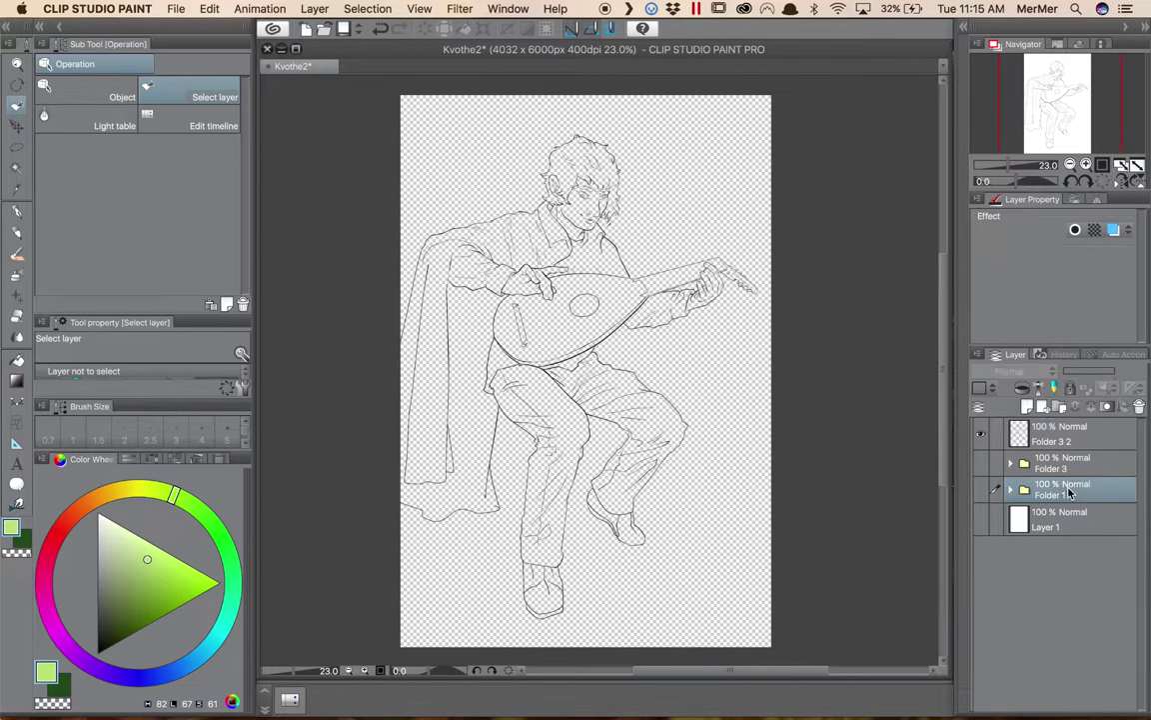
Step: Merge the visible colour flats into Folder 1 2, place it below Folder 3 2, and reshow the line art
click(980, 432)
click(980, 489)
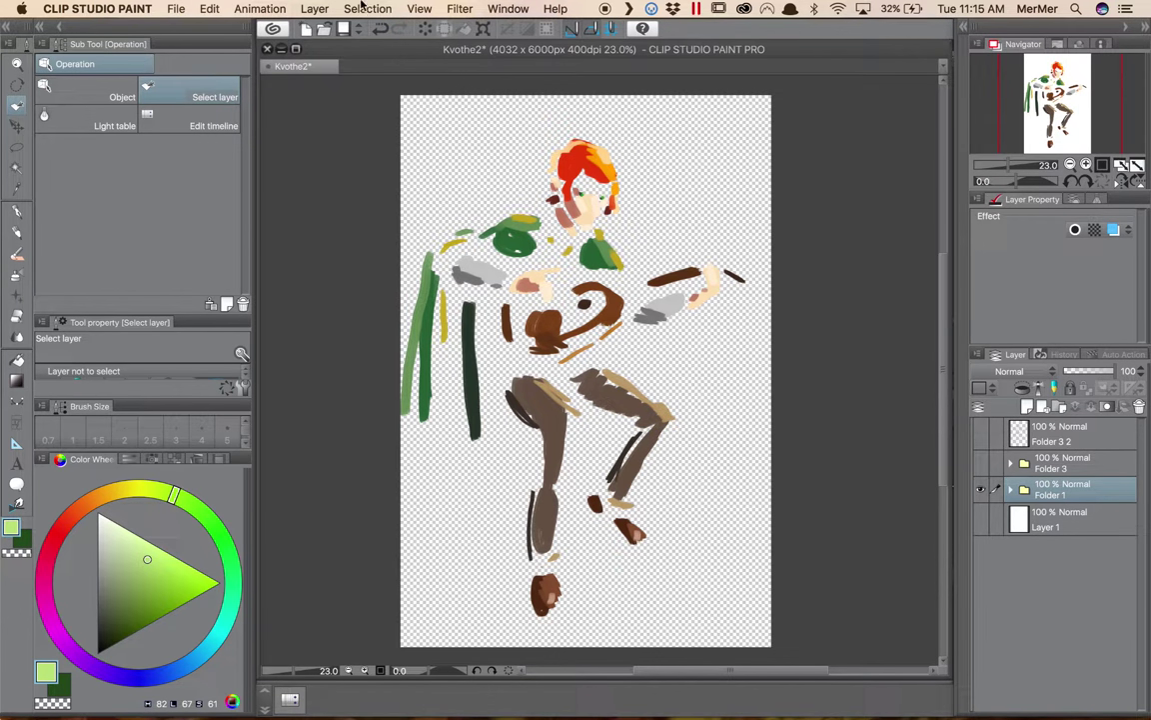
click(314, 8)
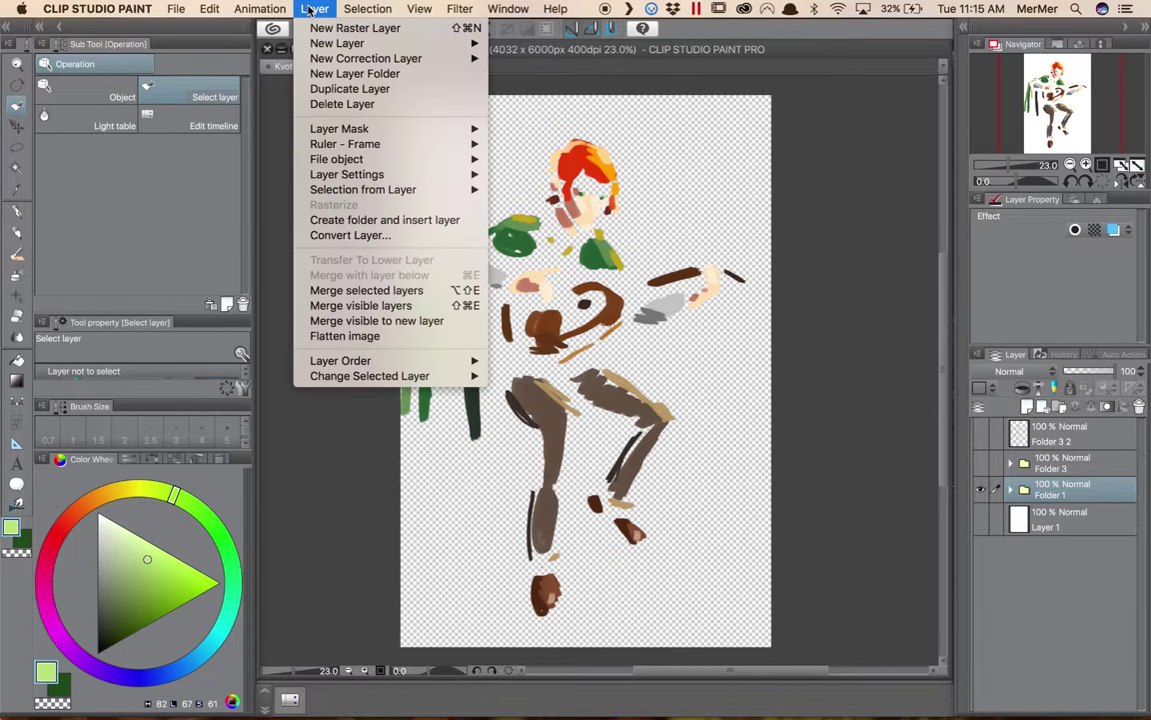
click(346, 321)
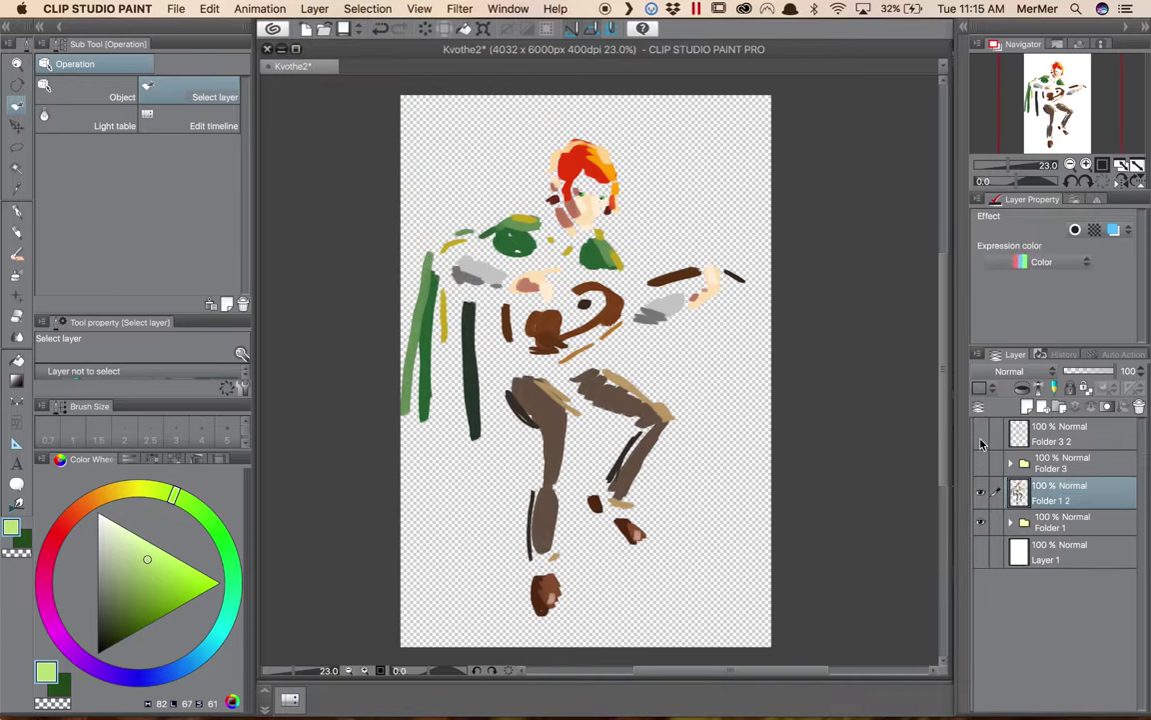
drag(1070, 500, 1068, 459)
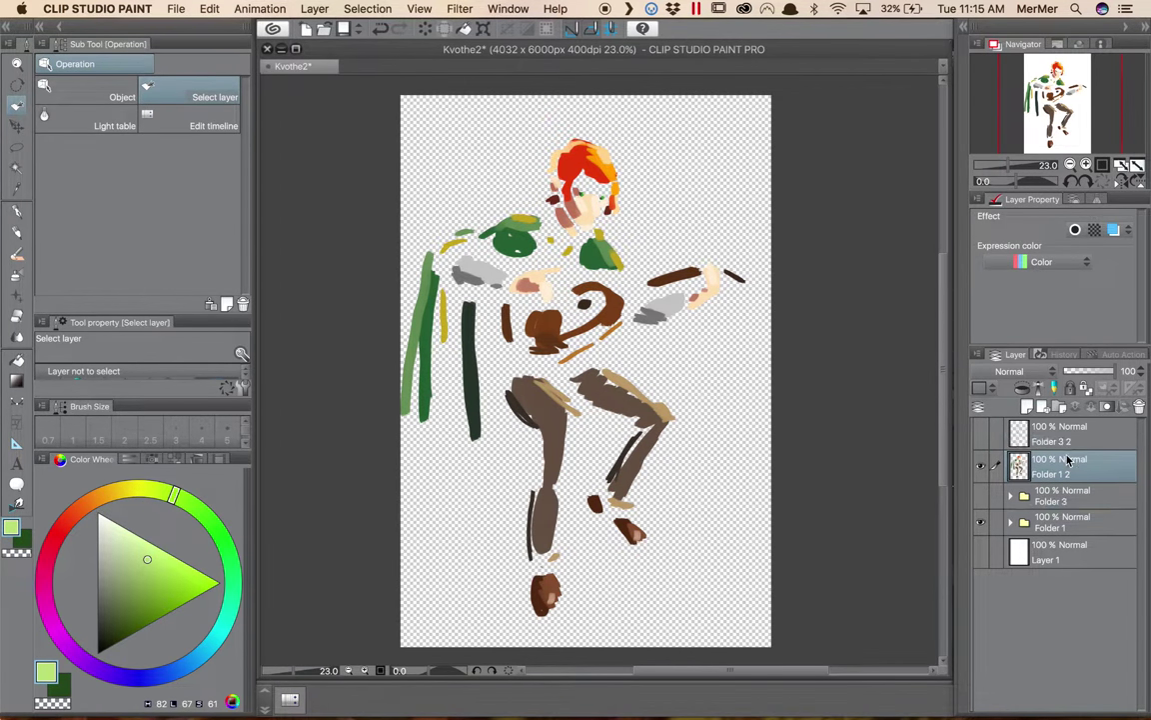
click(982, 433)
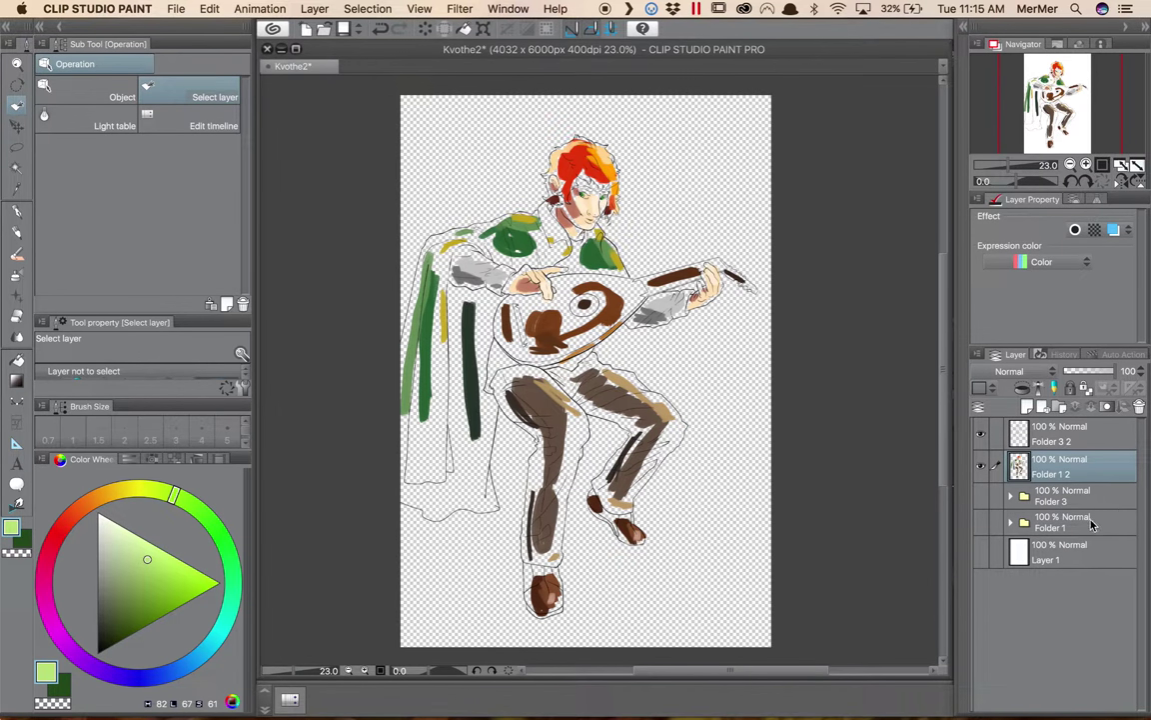
Step: Briefly expand and collapse Folders 1 and 3 to check their contents
click(1011, 524)
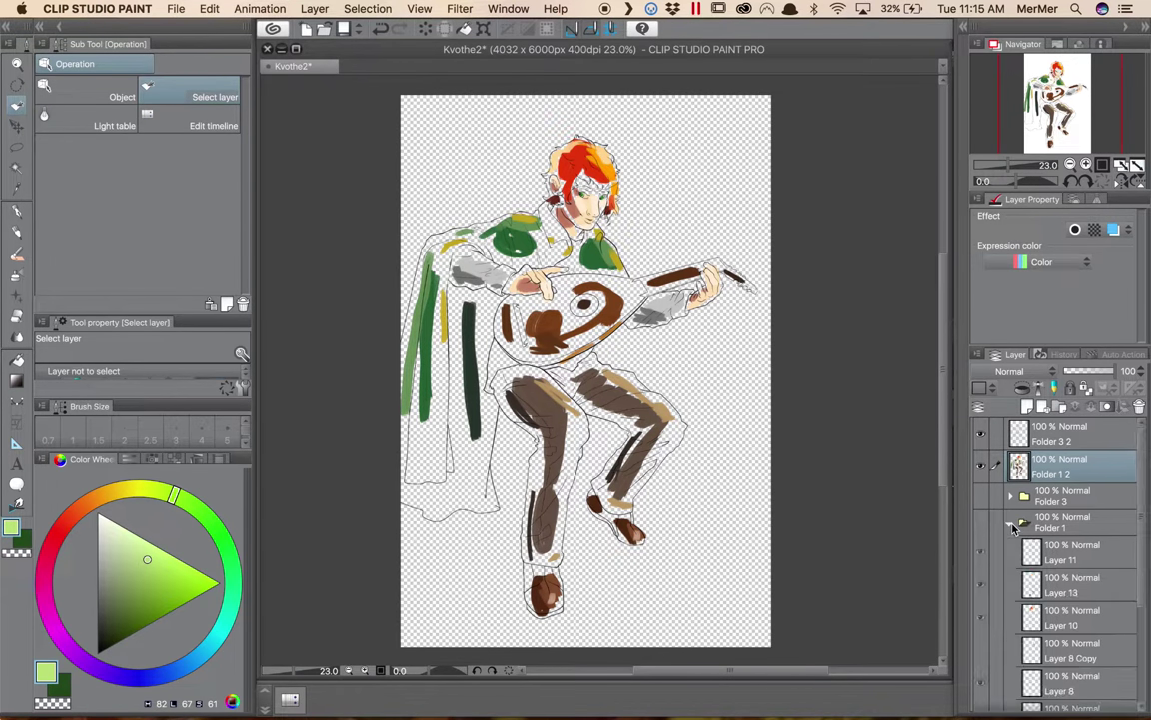
click(1011, 524)
click(1011, 496)
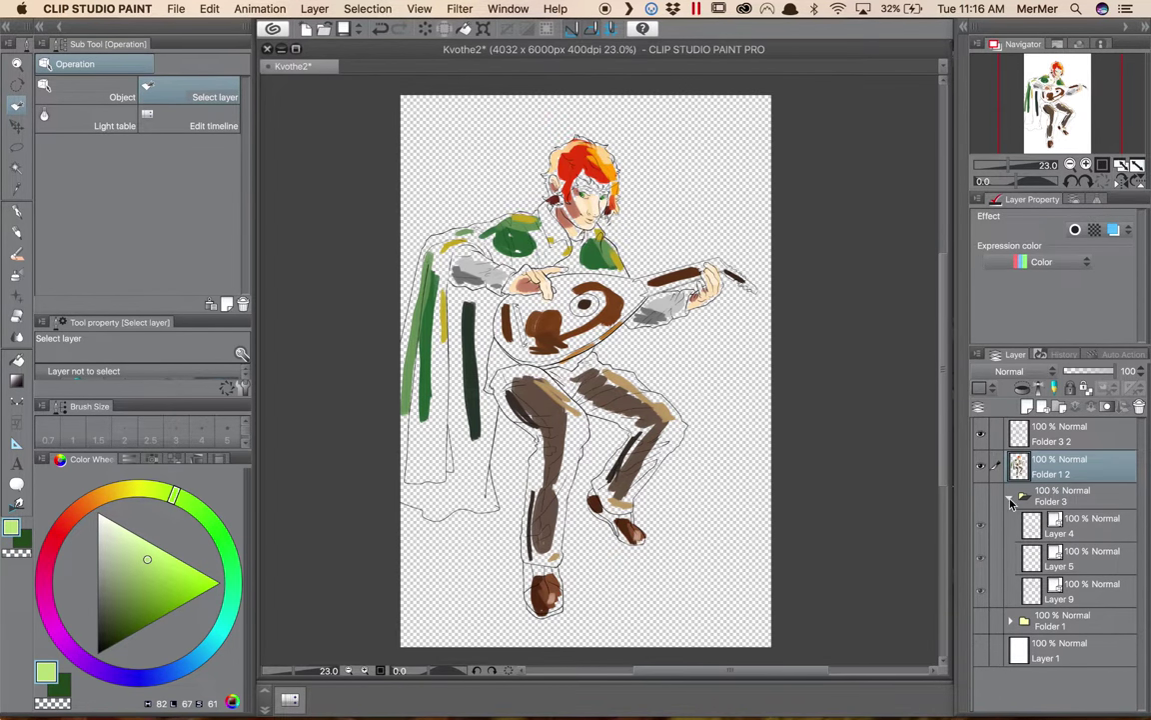
click(1009, 497)
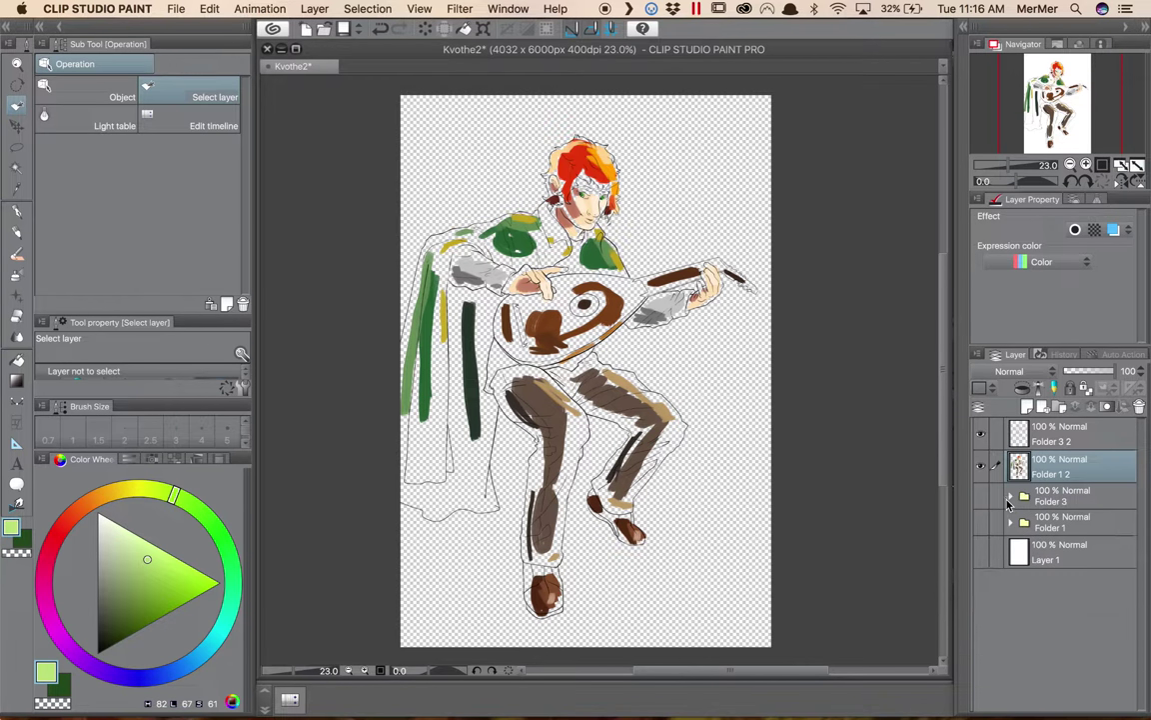
Step: Show the paper background again and set the merged Folder 3 2 line art as the reference layer
click(982, 552)
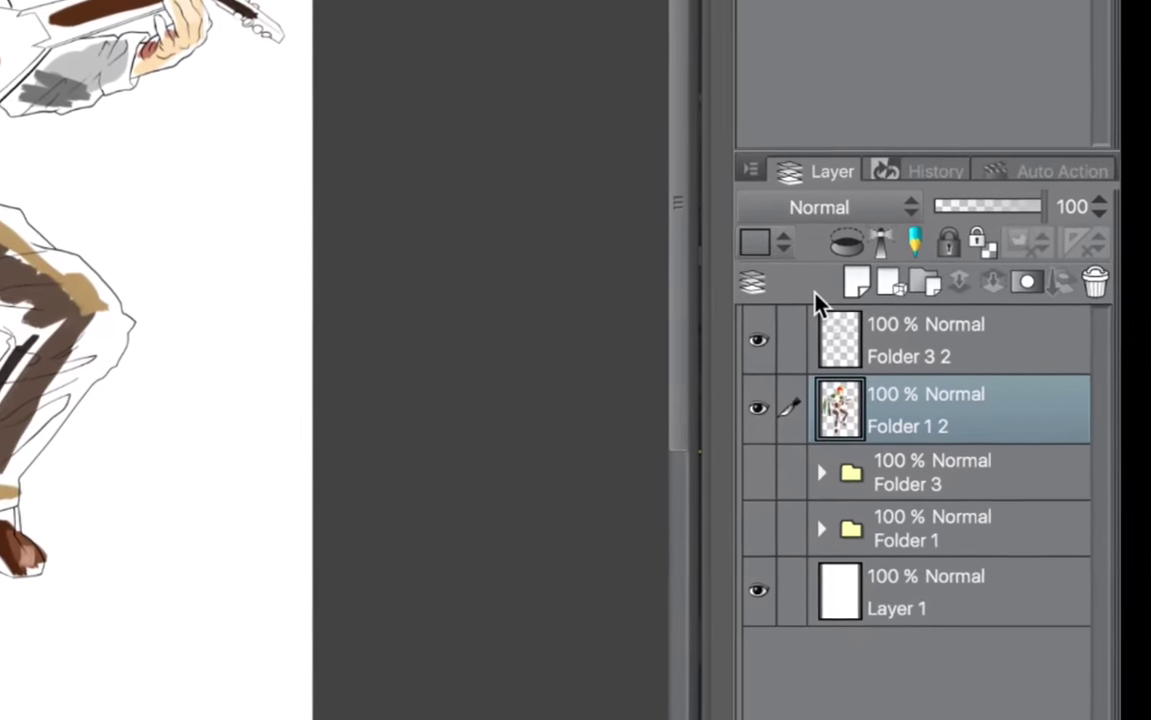
click(852, 332)
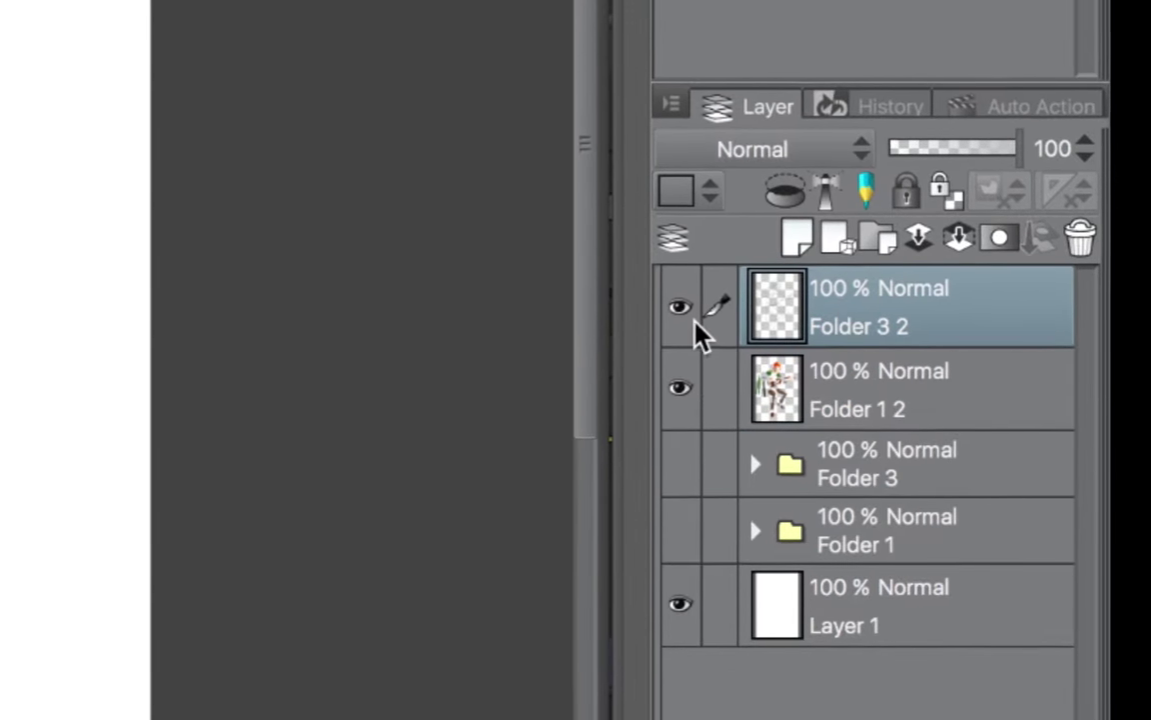
click(717, 337)
click(678, 322)
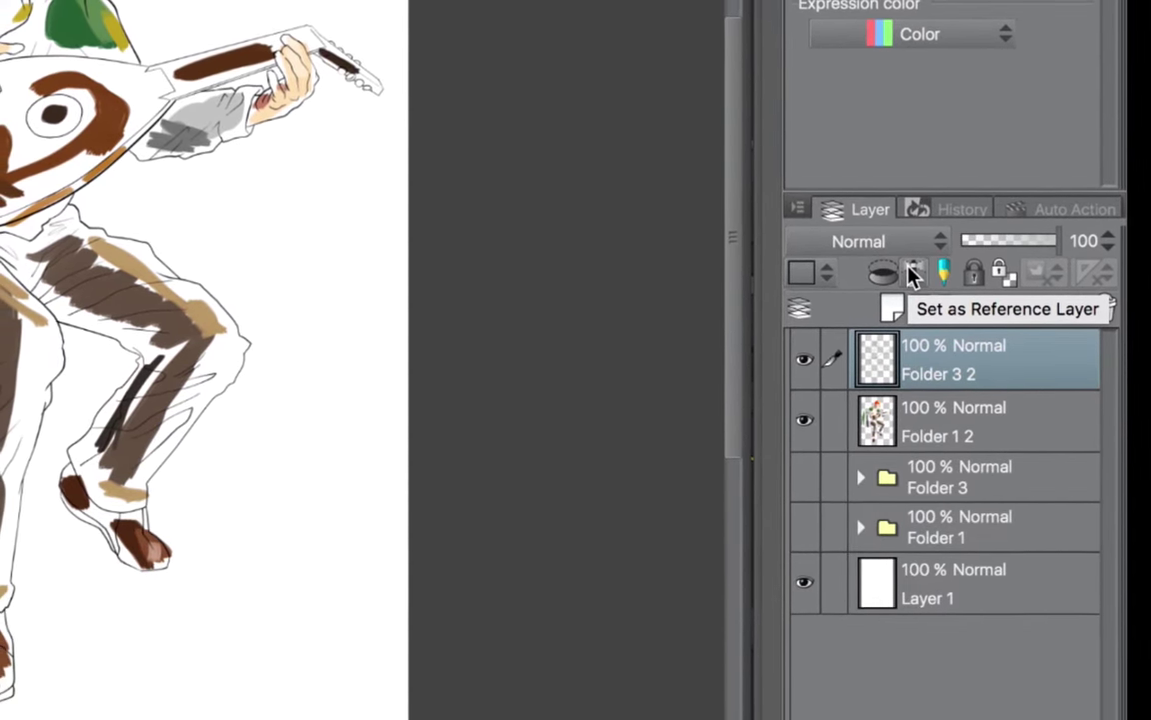
click(910, 271)
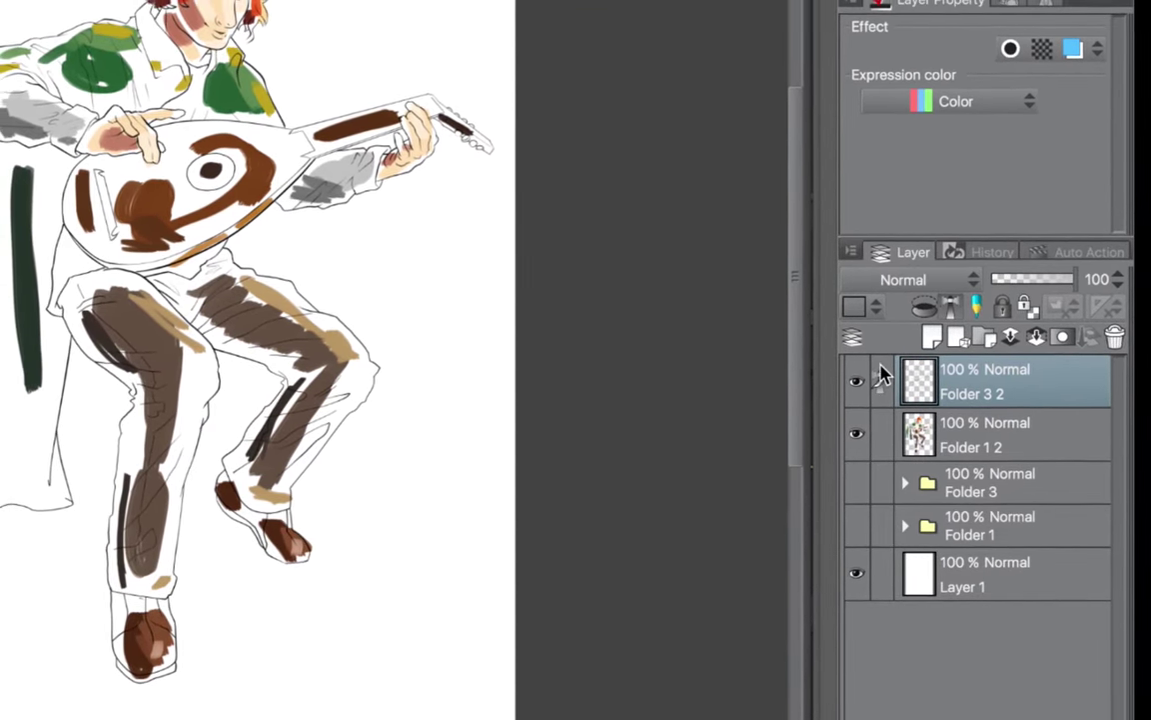
Step: Select the Folder 1 2 colour-hint layer and toggle the line art off and on to check the hints
click(1039, 446)
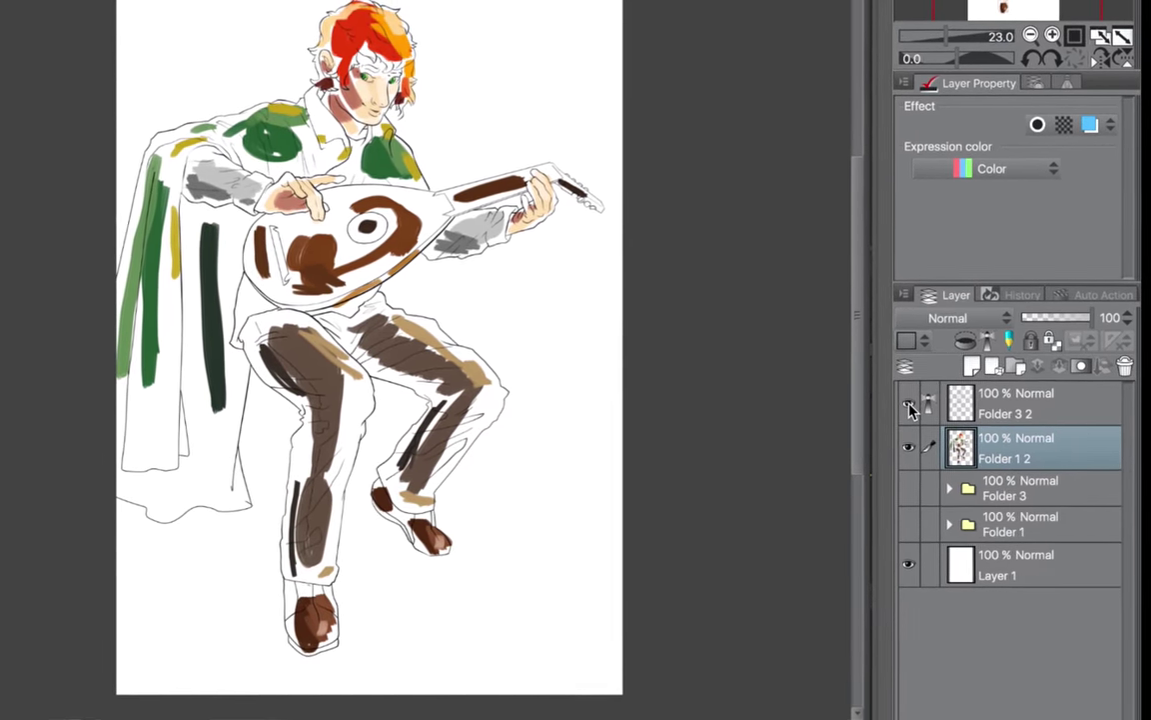
click(902, 402)
click(910, 404)
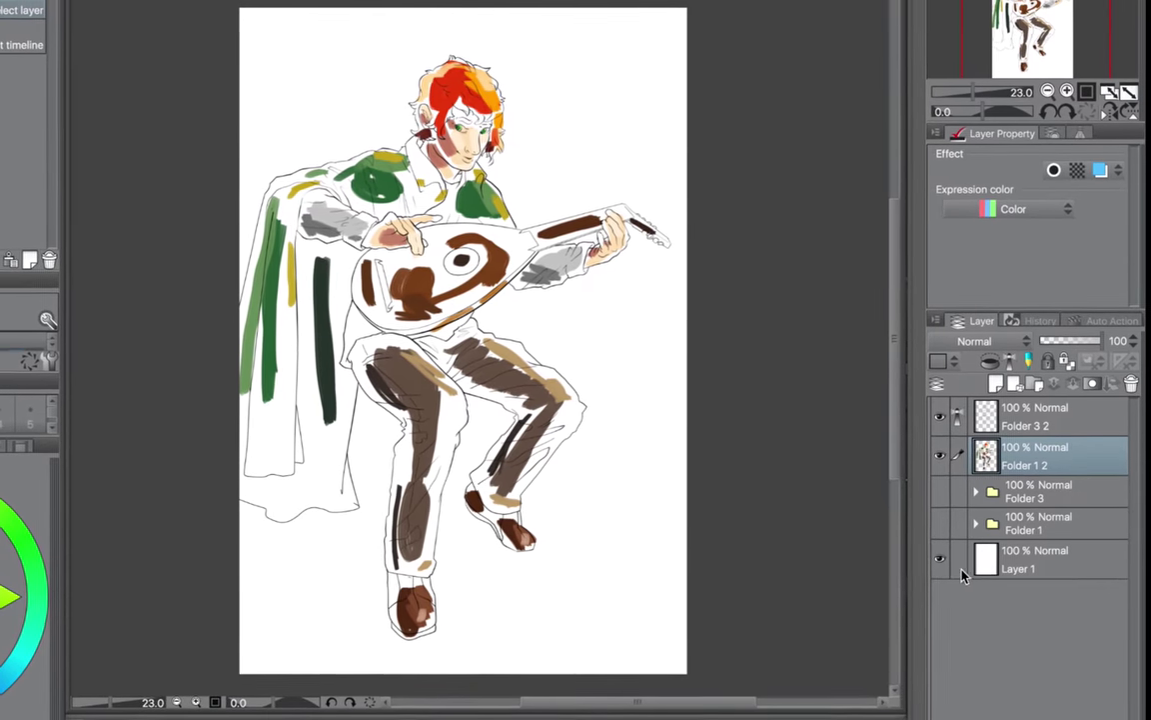
Step: Hide the white background, then apply Colorize with Use hint image and colorize
click(943, 562)
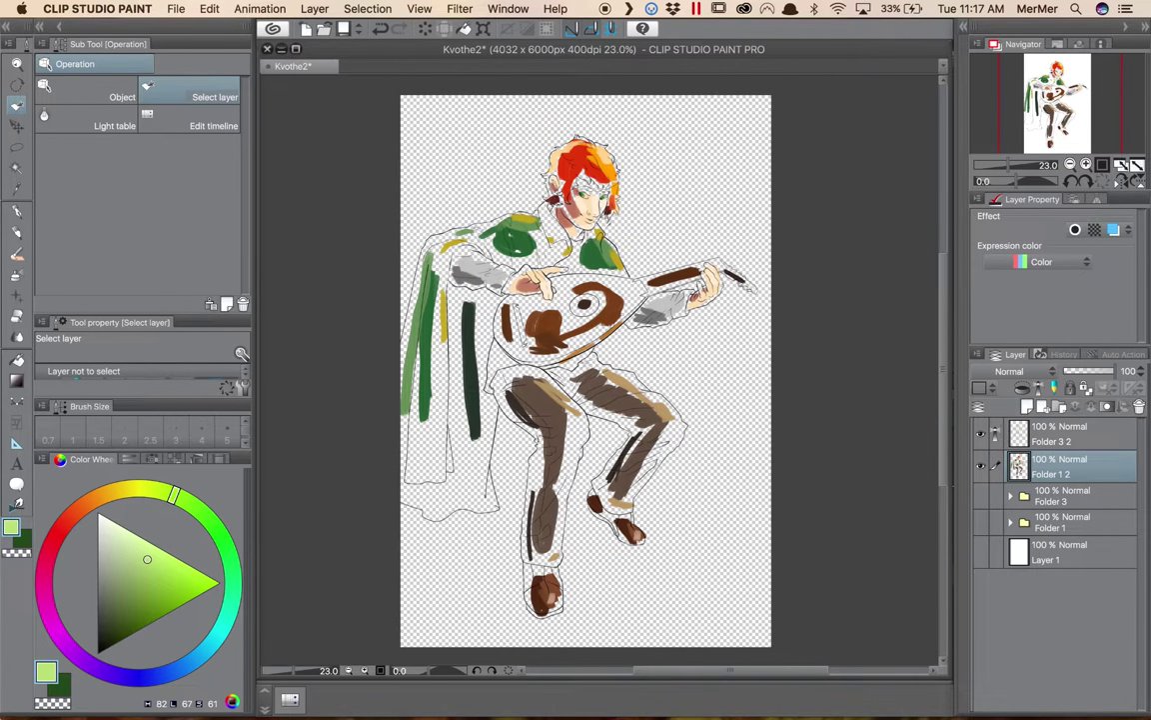
click(210, 9)
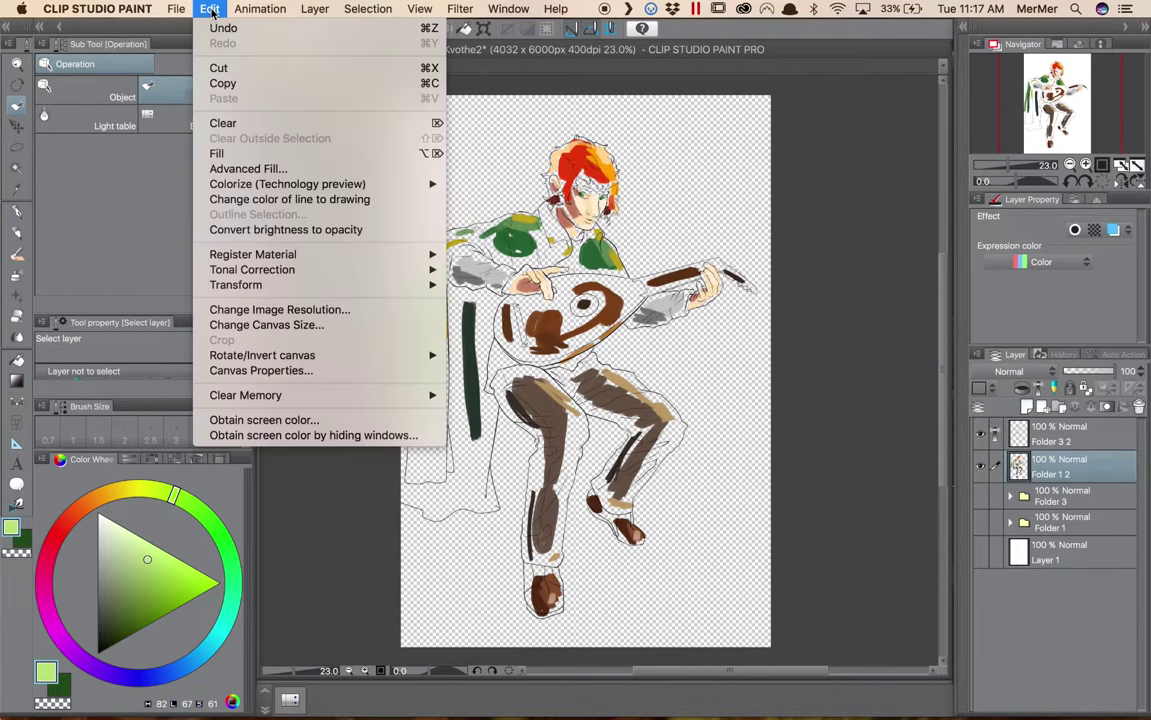
mouse_move(262, 182)
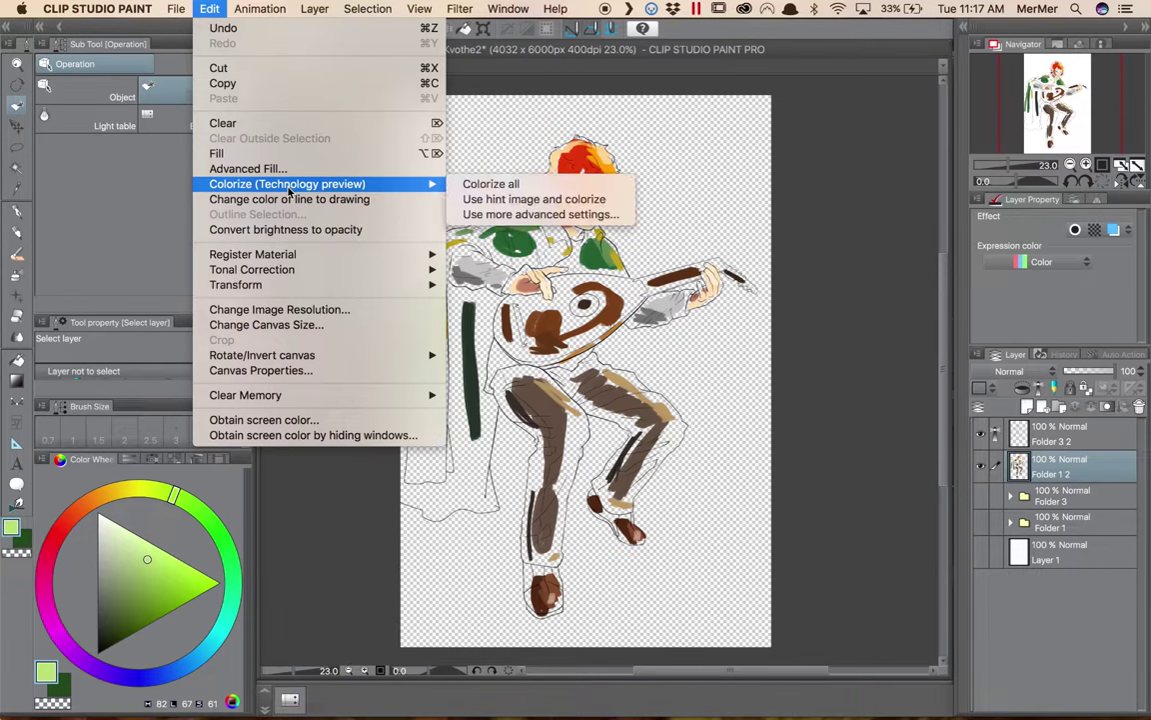
click(467, 202)
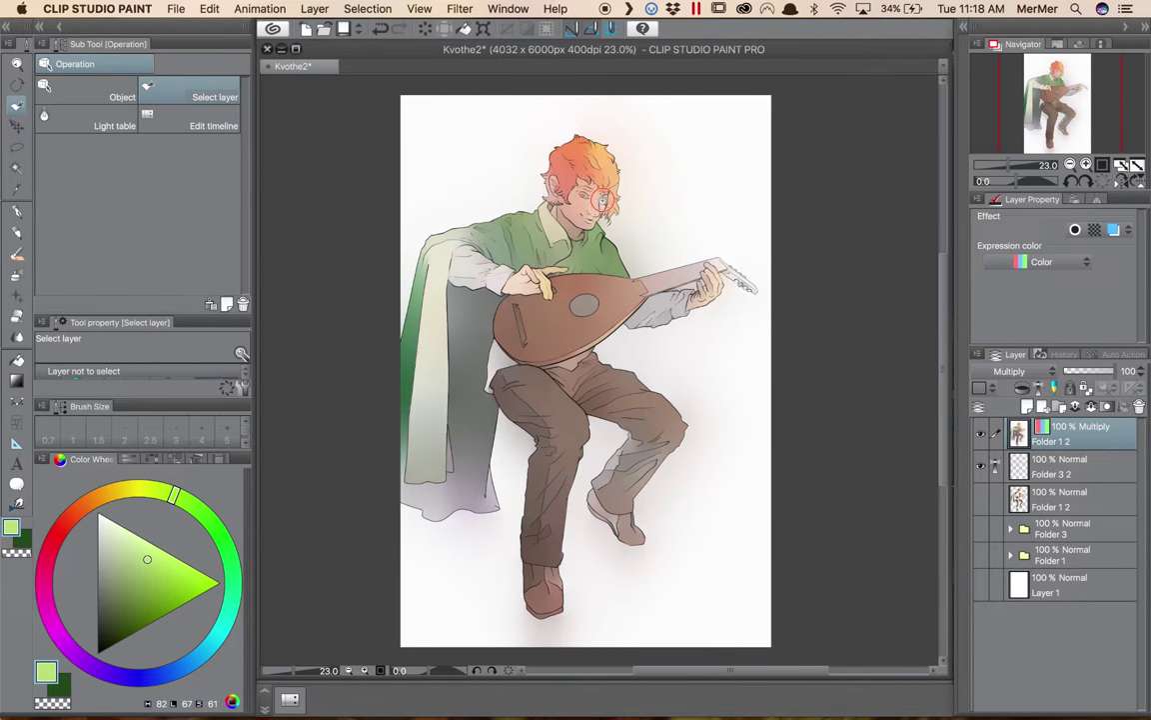
scroll(623, 198, up, 3)
scroll(623, 198, up, 5)
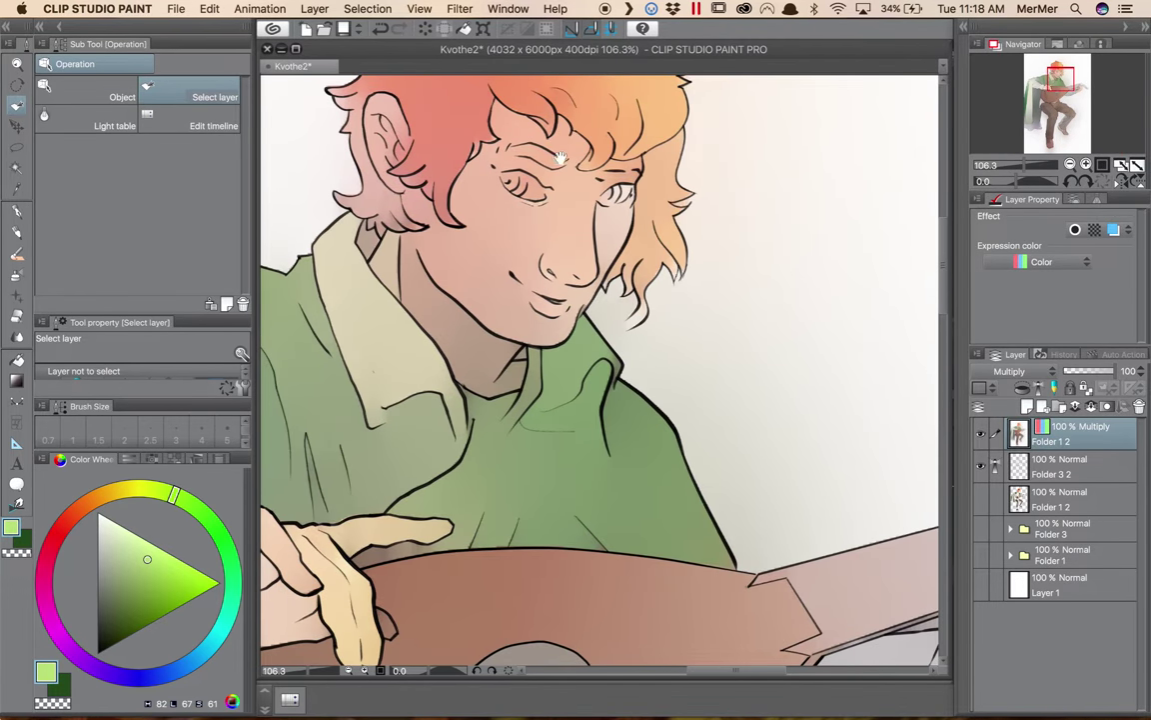
drag(548, 153, 690, 369)
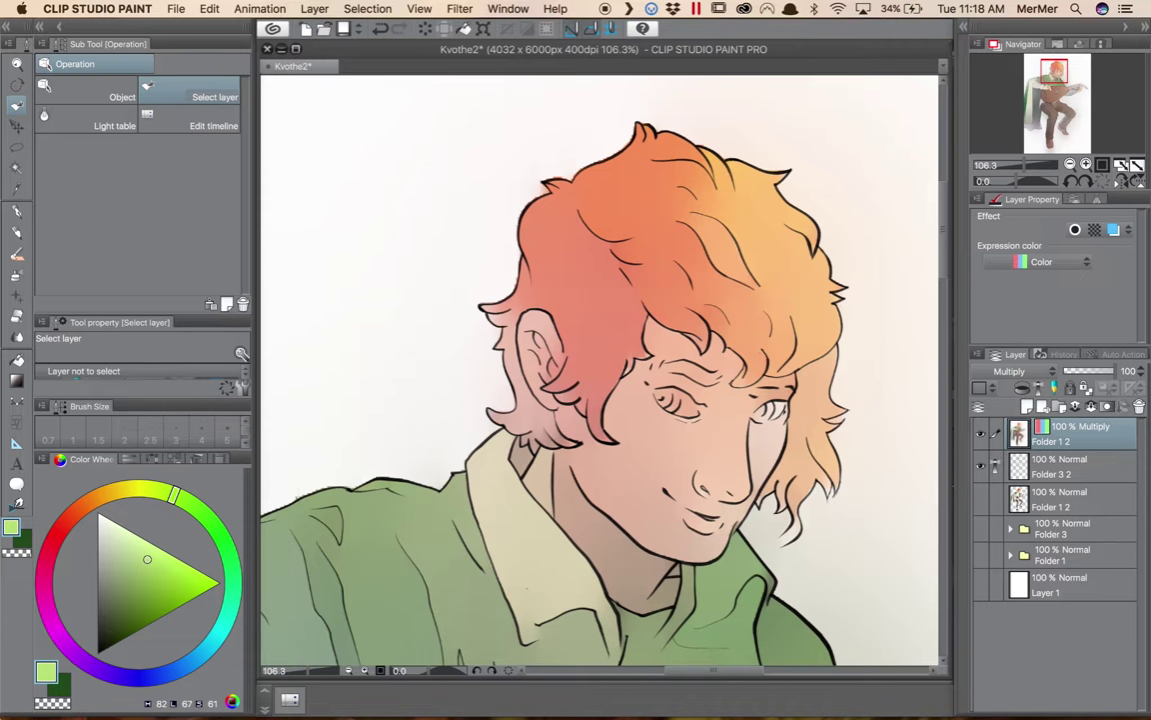
scroll(609, 355, down, 5)
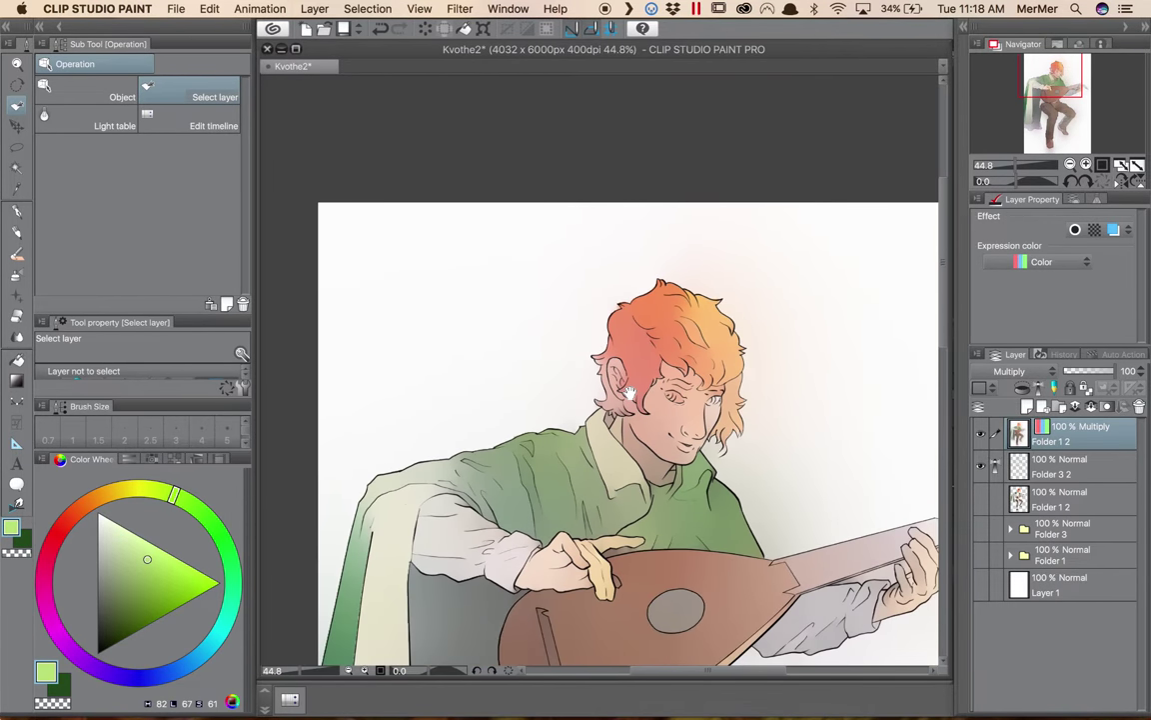
scroll(619, 419, down, 5)
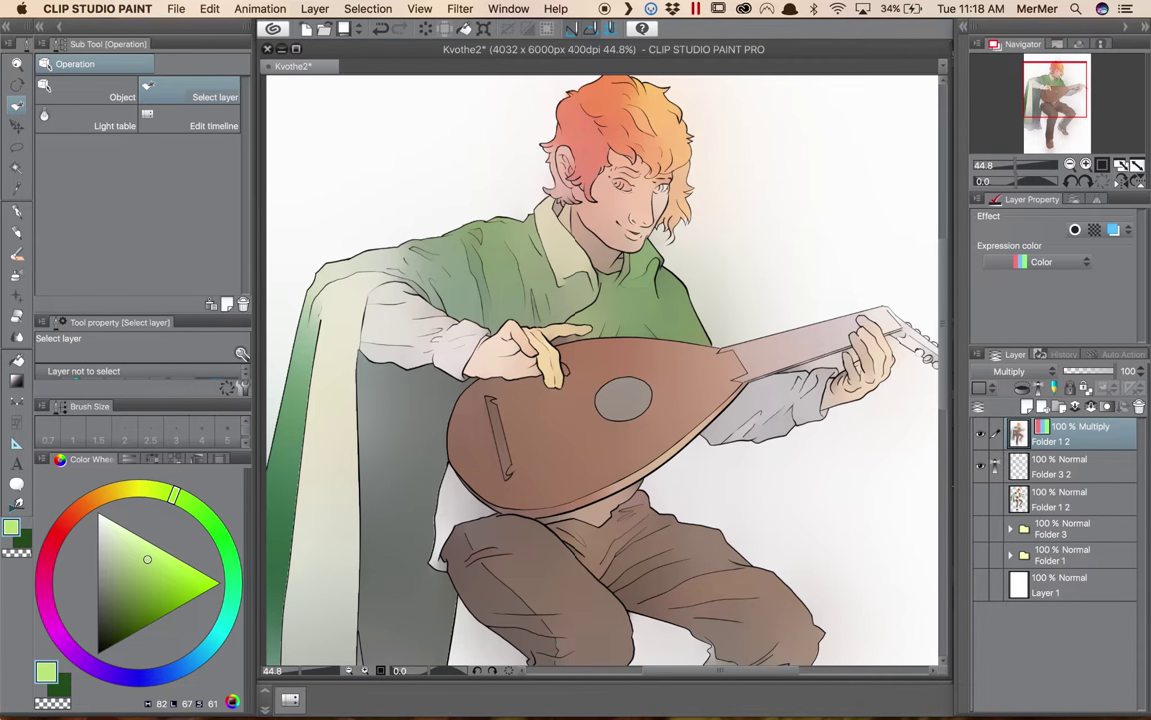
scroll(612, 210, down, 4)
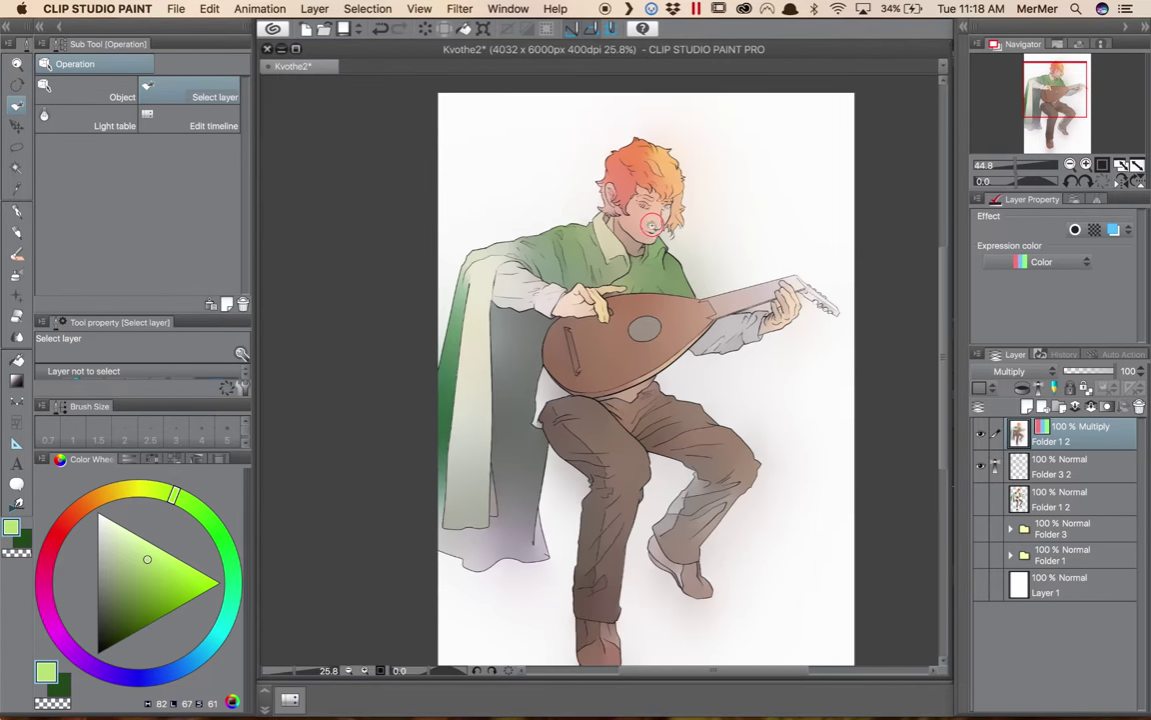
scroll(594, 268, right, 3)
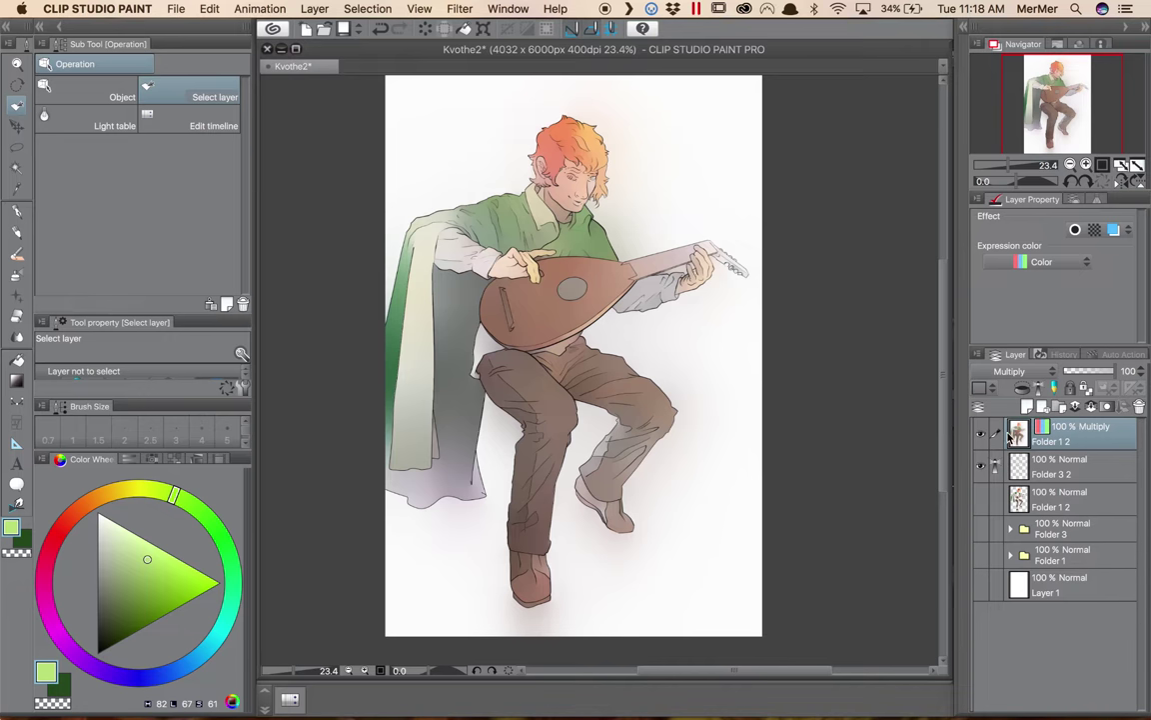
click(980, 435)
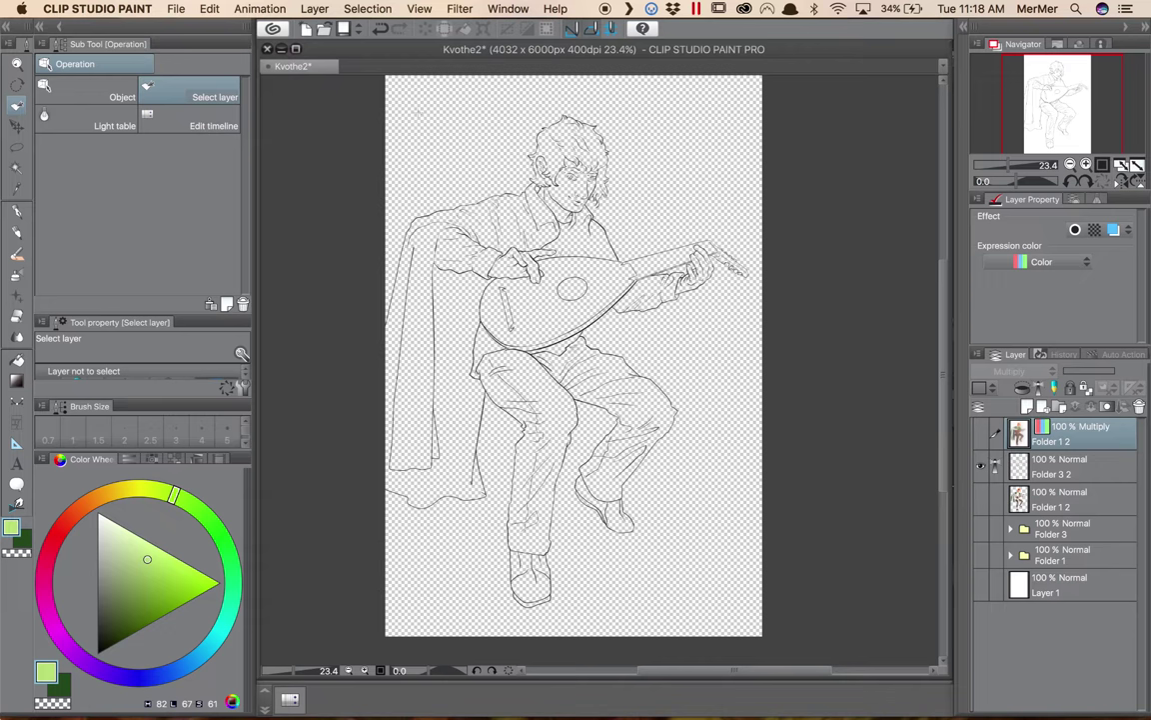
click(981, 438)
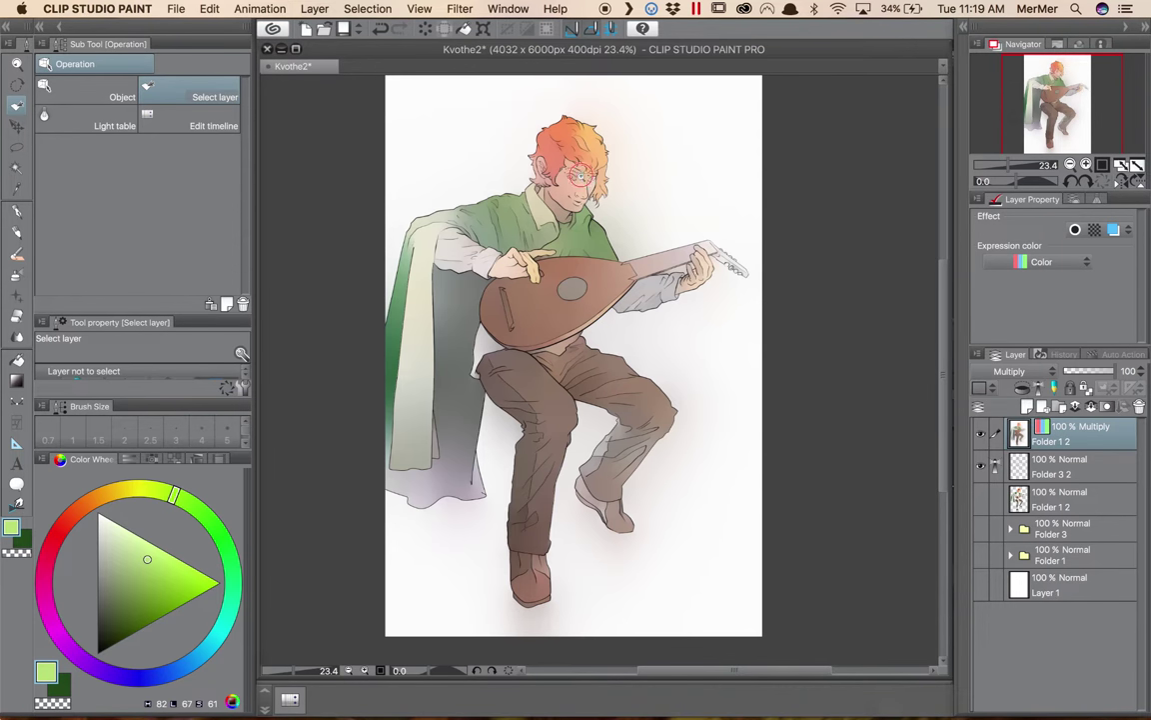
scroll(522, 160, up, 5)
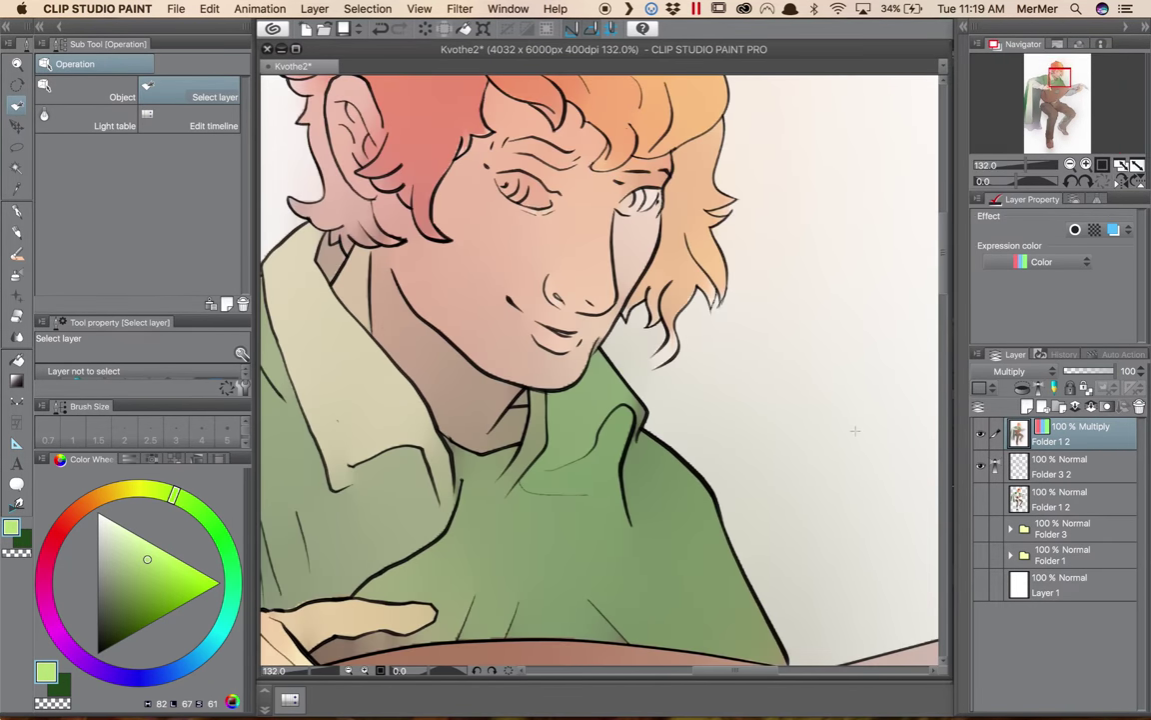
drag(770, 385, 644, 249)
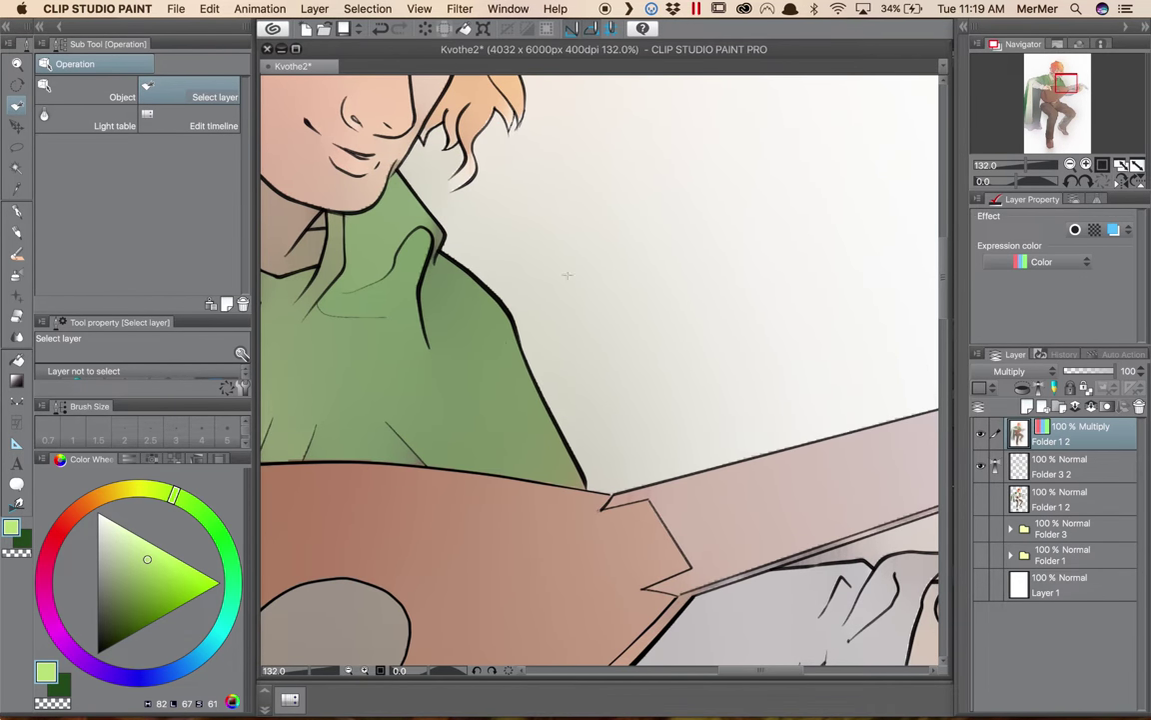
drag(663, 226, 740, 154)
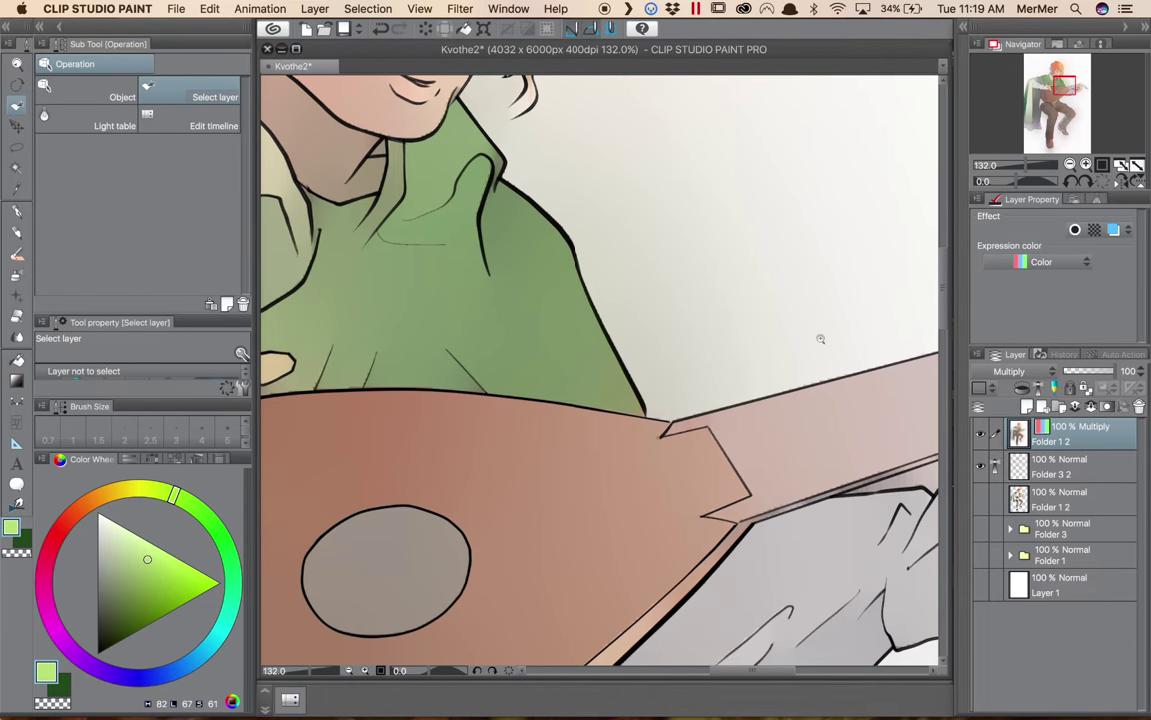
scroll(785, 329, down, 4)
scroll(784, 331, up, 1)
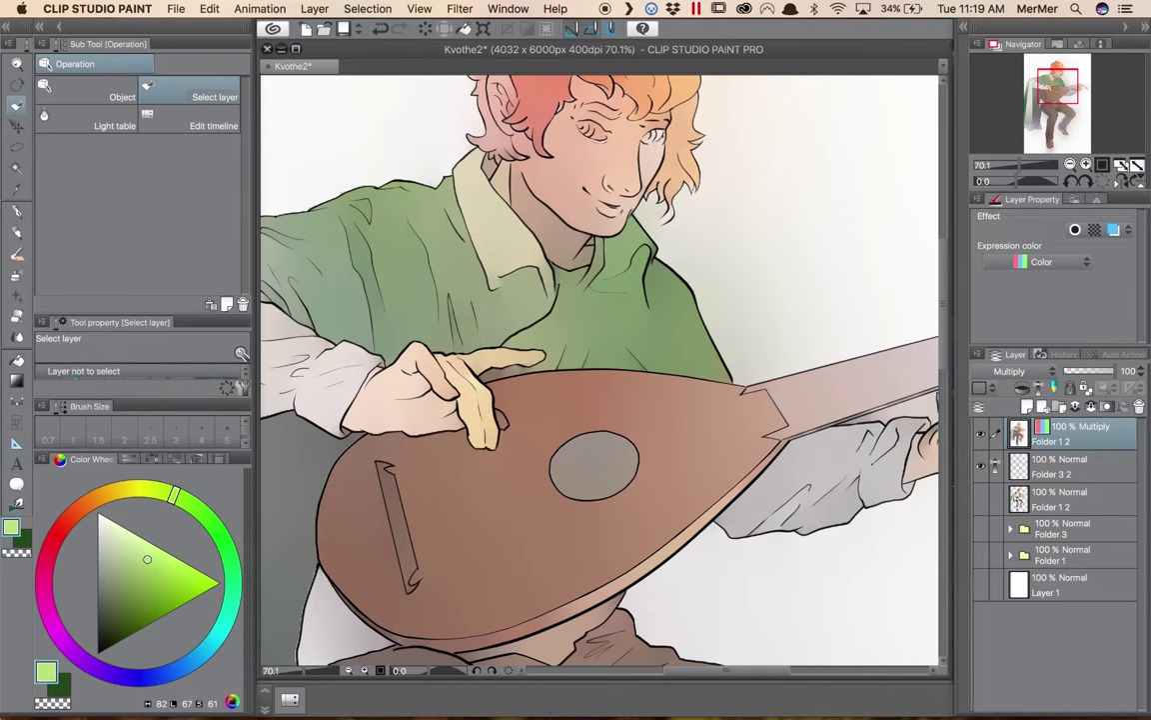
scroll(467, 368, up, 3)
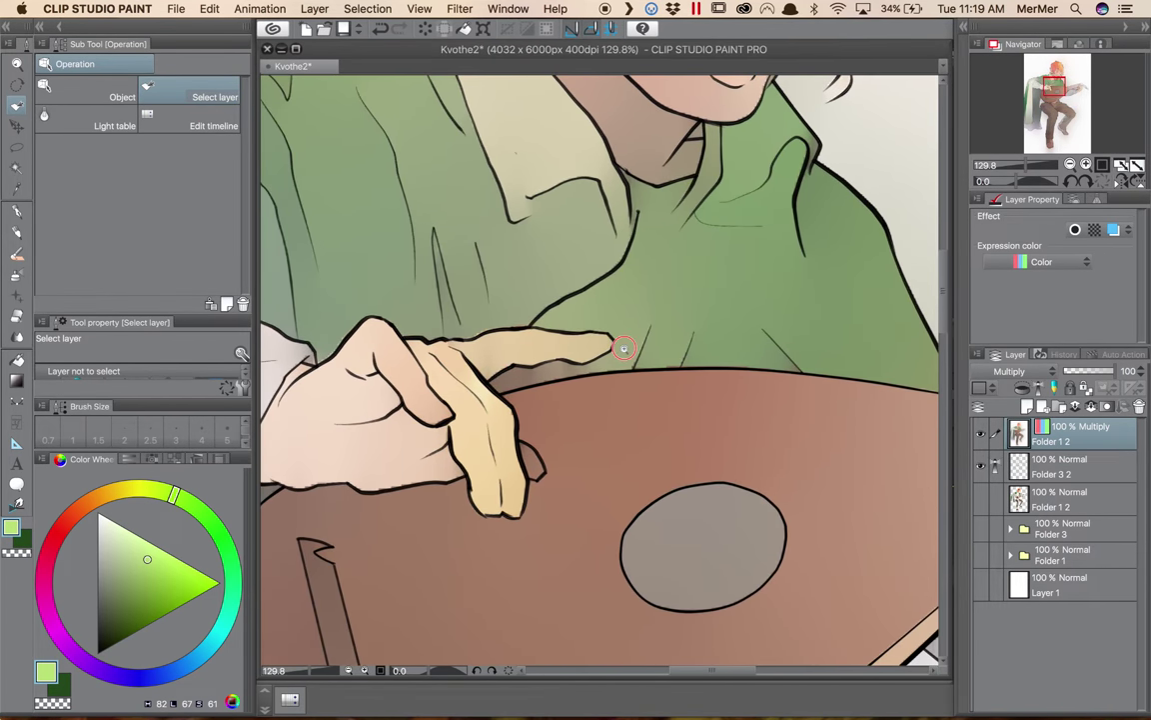
scroll(540, 325, down, 6)
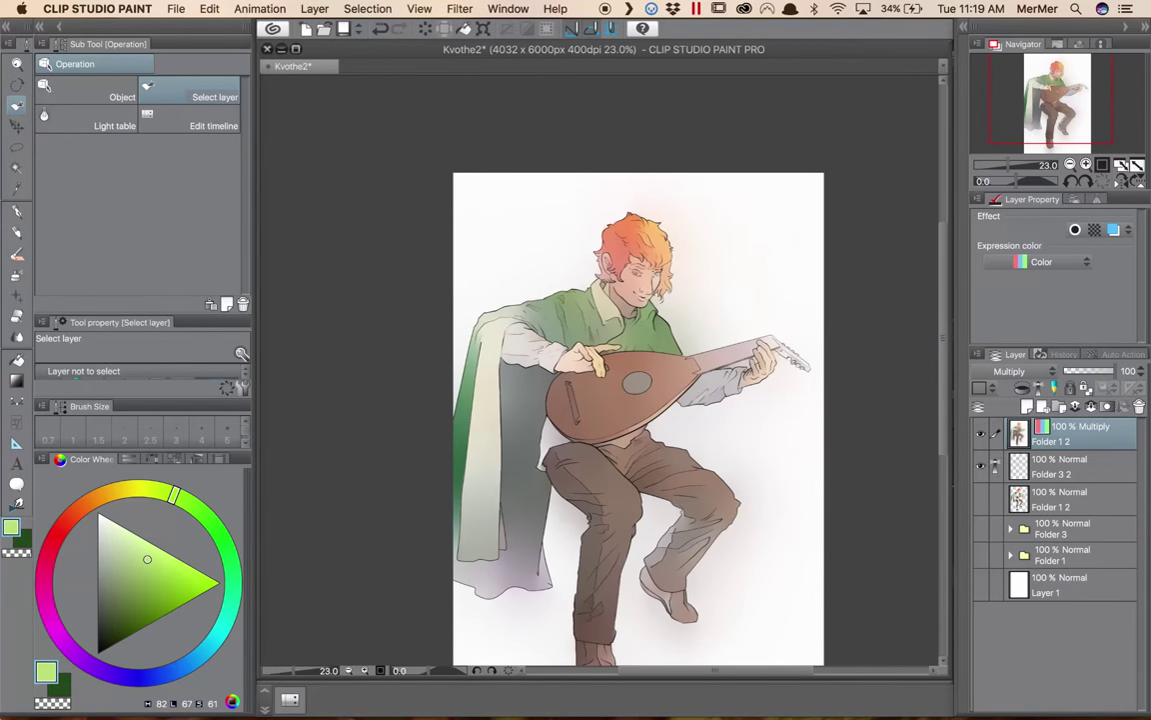
drag(585, 390, 587, 345)
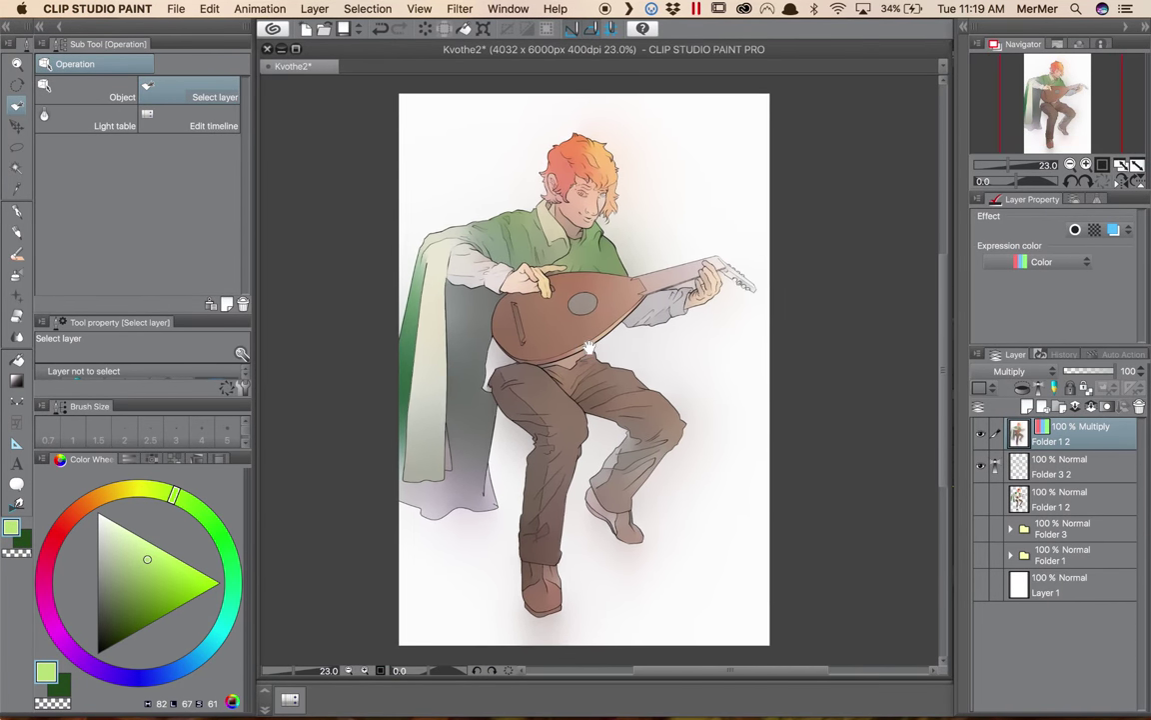
click(979, 430)
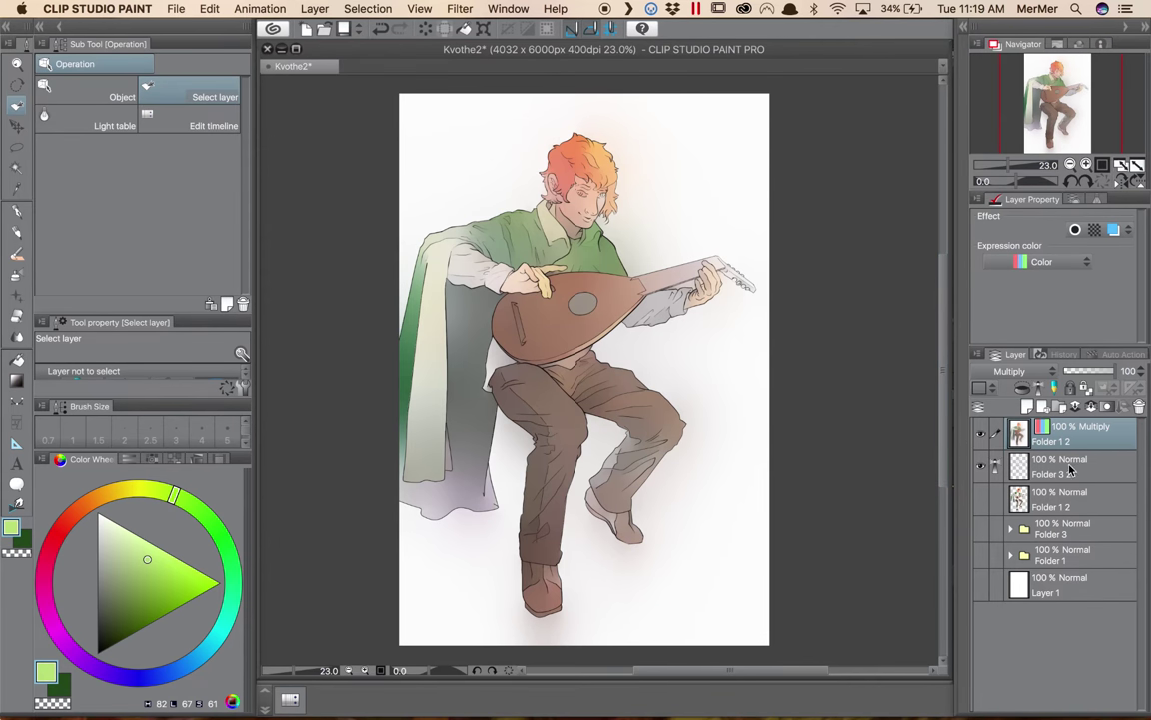
click(1029, 372)
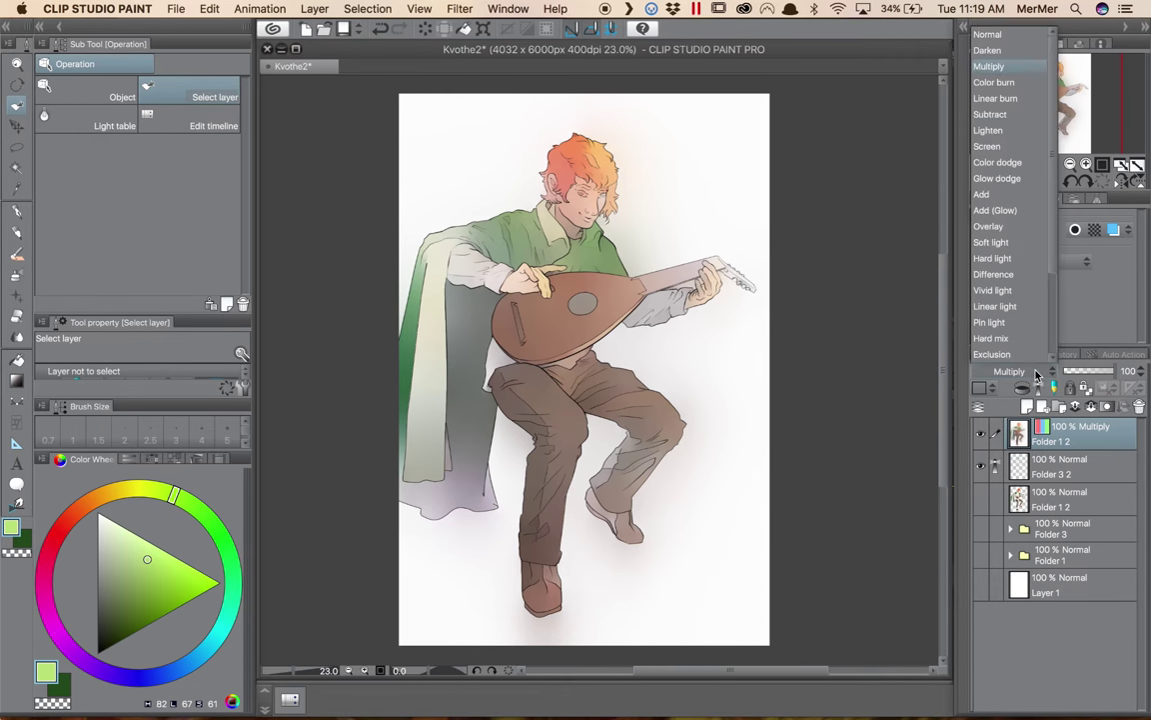
click(1027, 35)
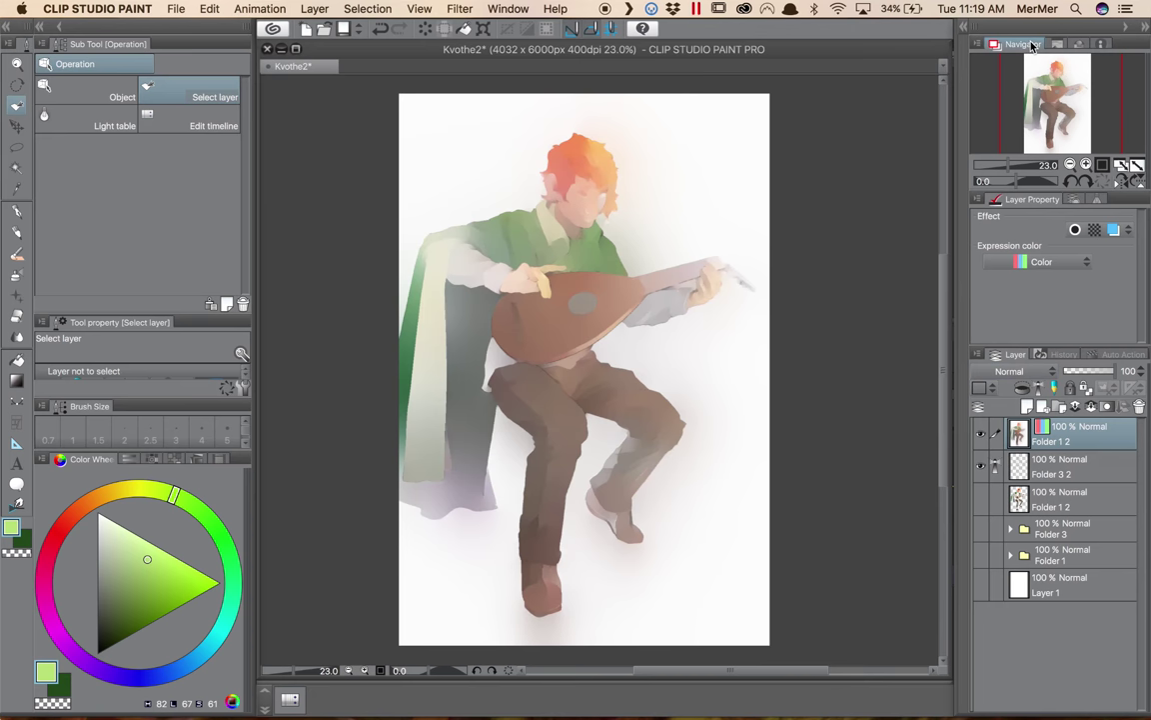
scroll(631, 206, up, 5)
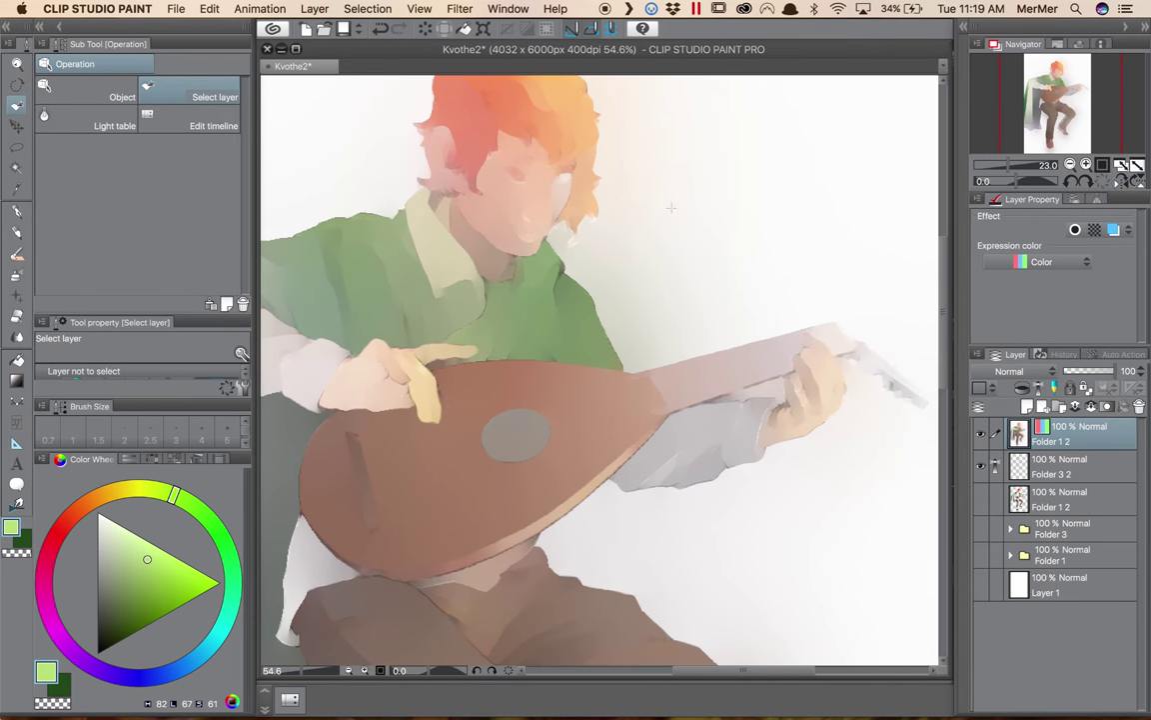
drag(469, 226, 575, 385)
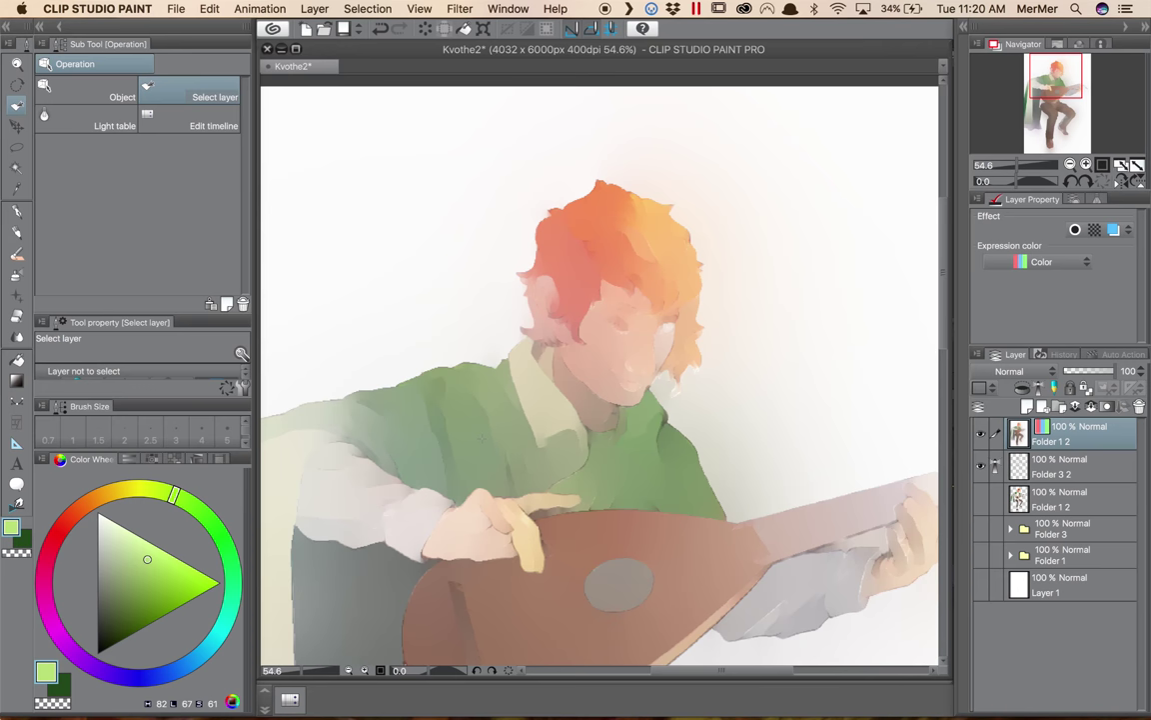
scroll(746, 449, down, 5)
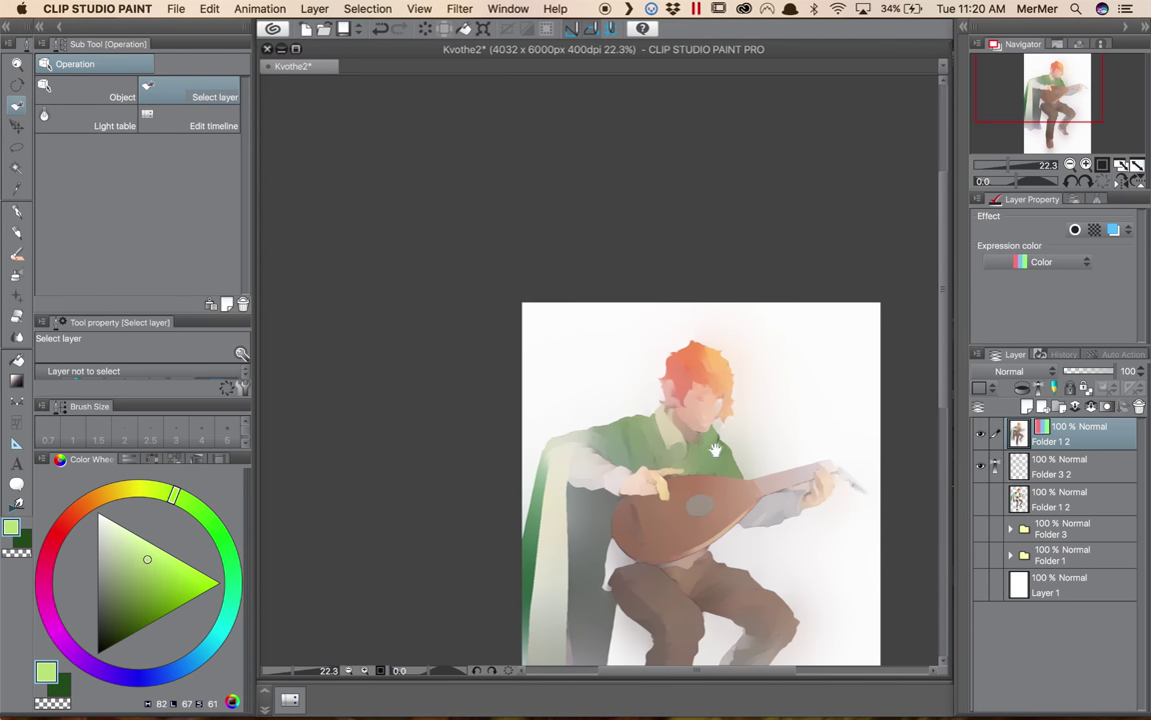
drag(702, 425, 610, 239)
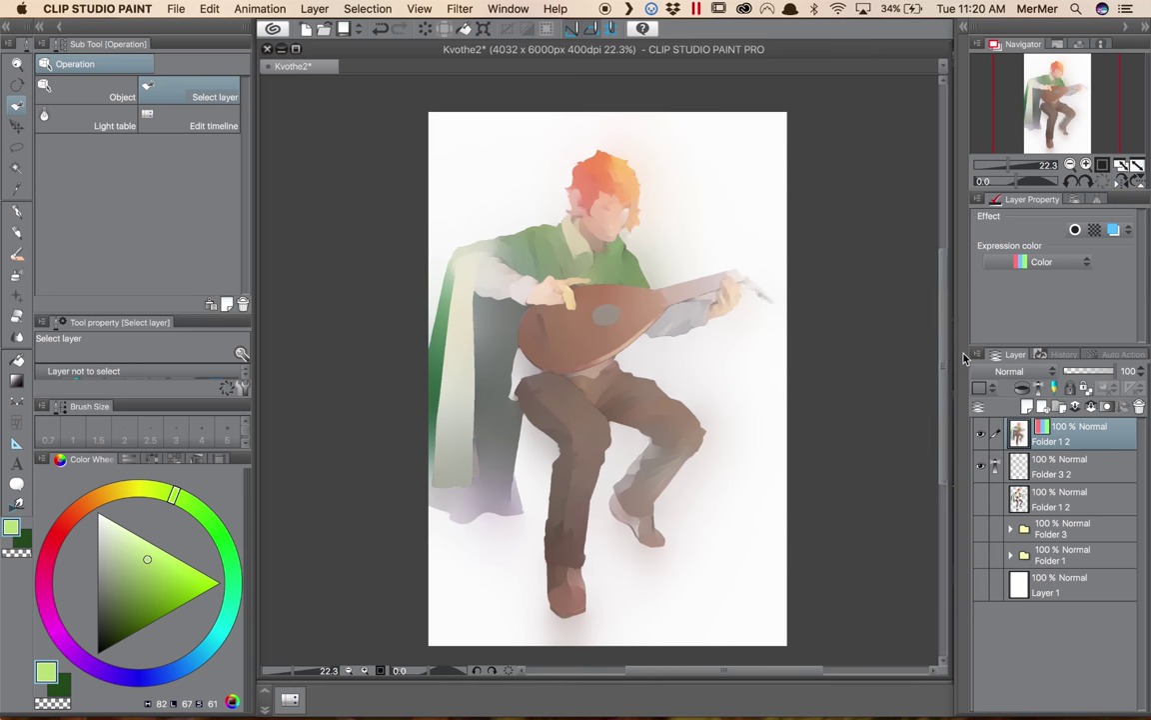
click(992, 374)
click(989, 66)
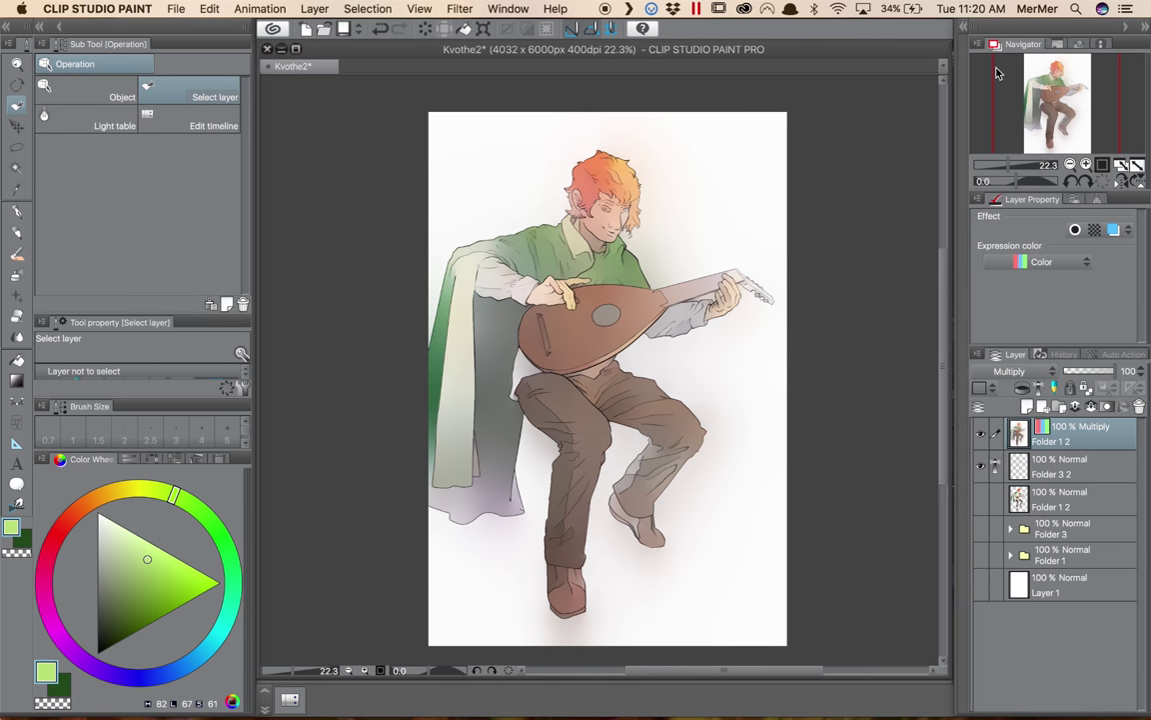